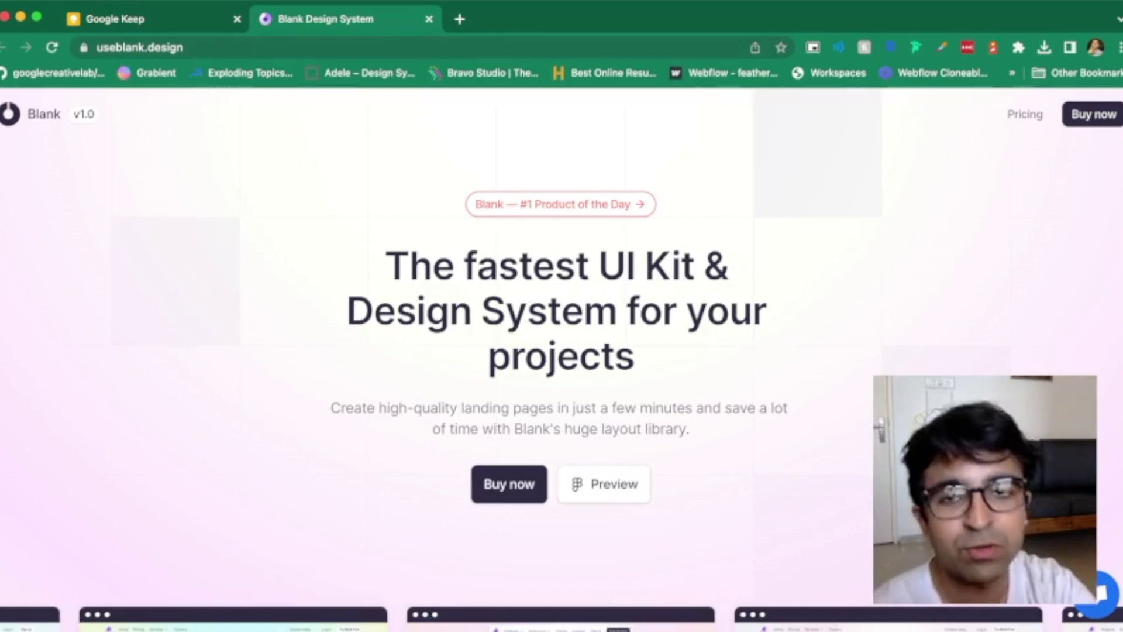
scroll(561, 351, down, 7)
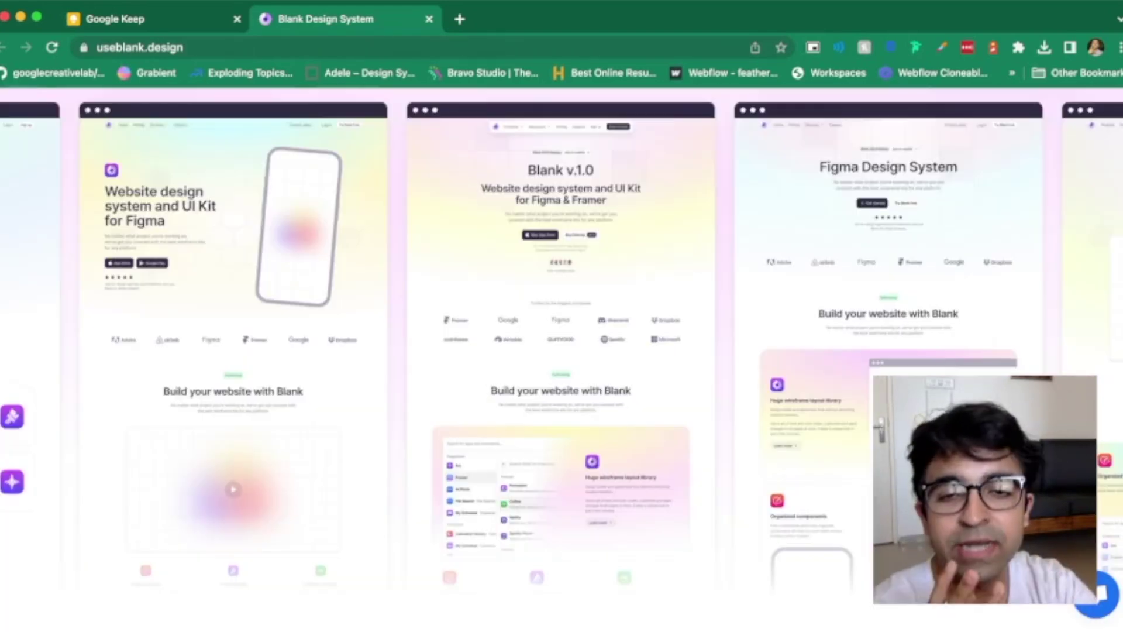
scroll(561, 351, down, 2)
scroll(562, 351, down, 1)
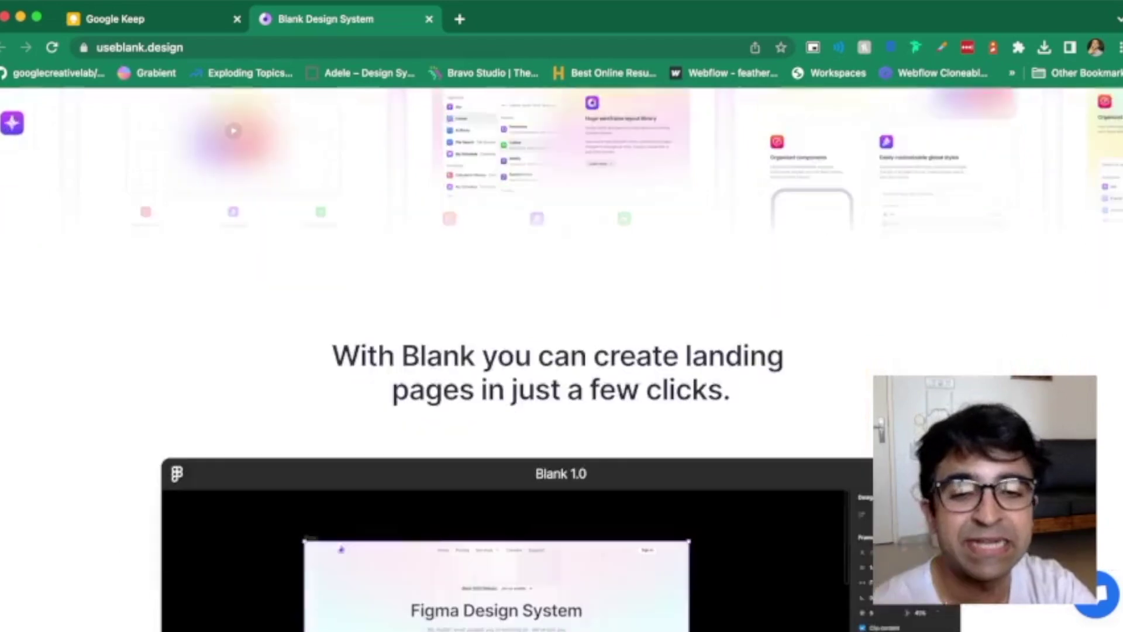
scroll(562, 351, down, 3)
scroll(561, 351, down, 2)
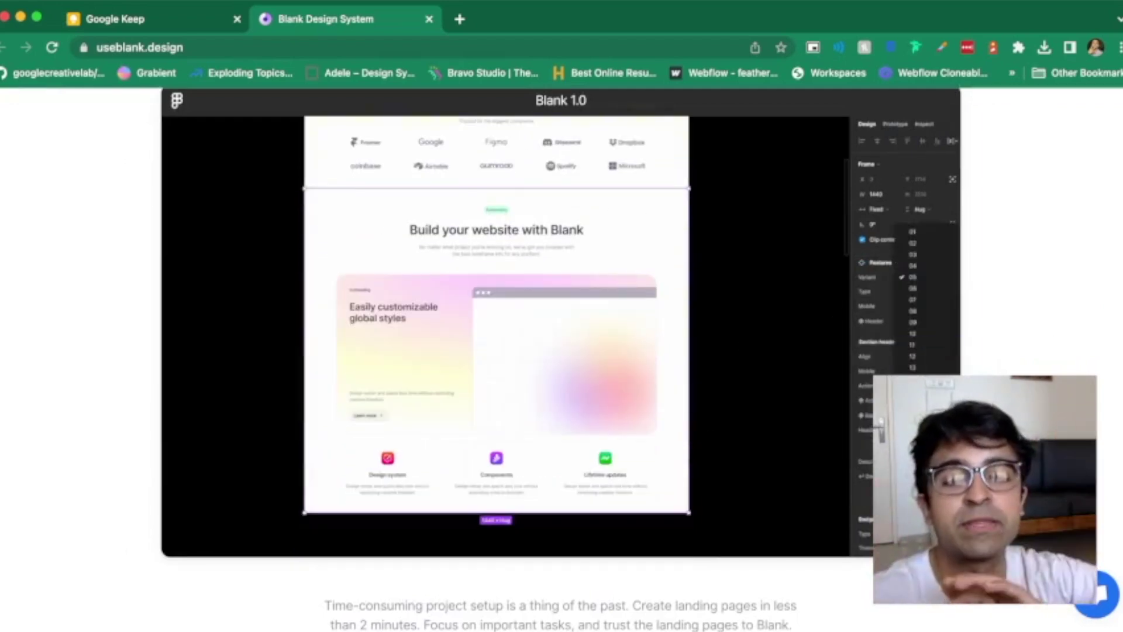
scroll(562, 351, down, 5)
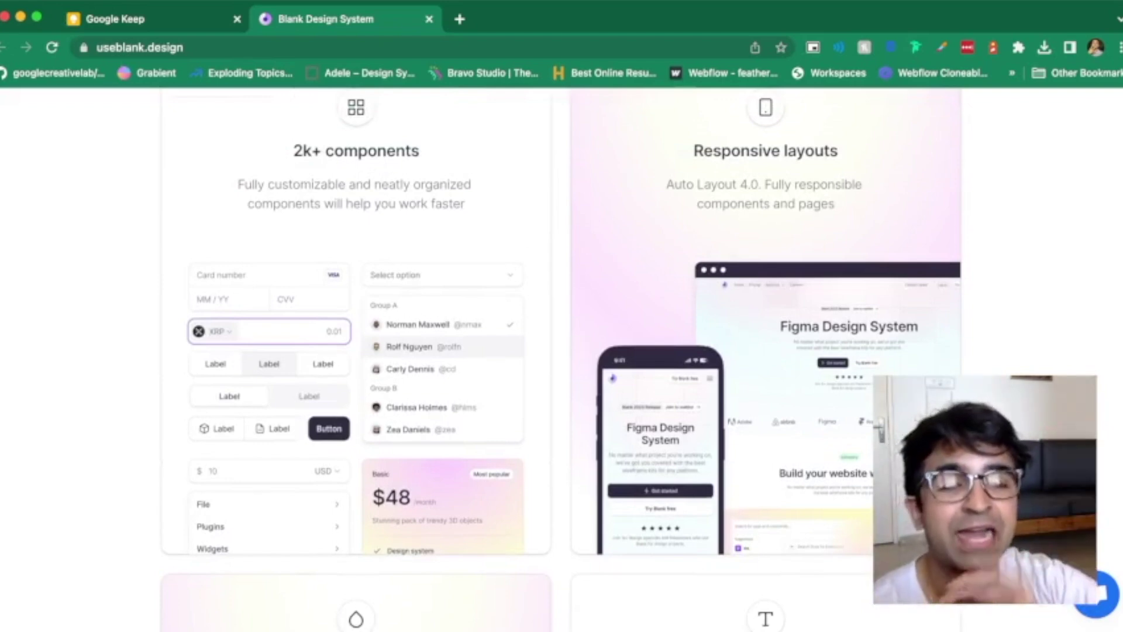
scroll(562, 351, down, 1)
scroll(562, 351, up, 1)
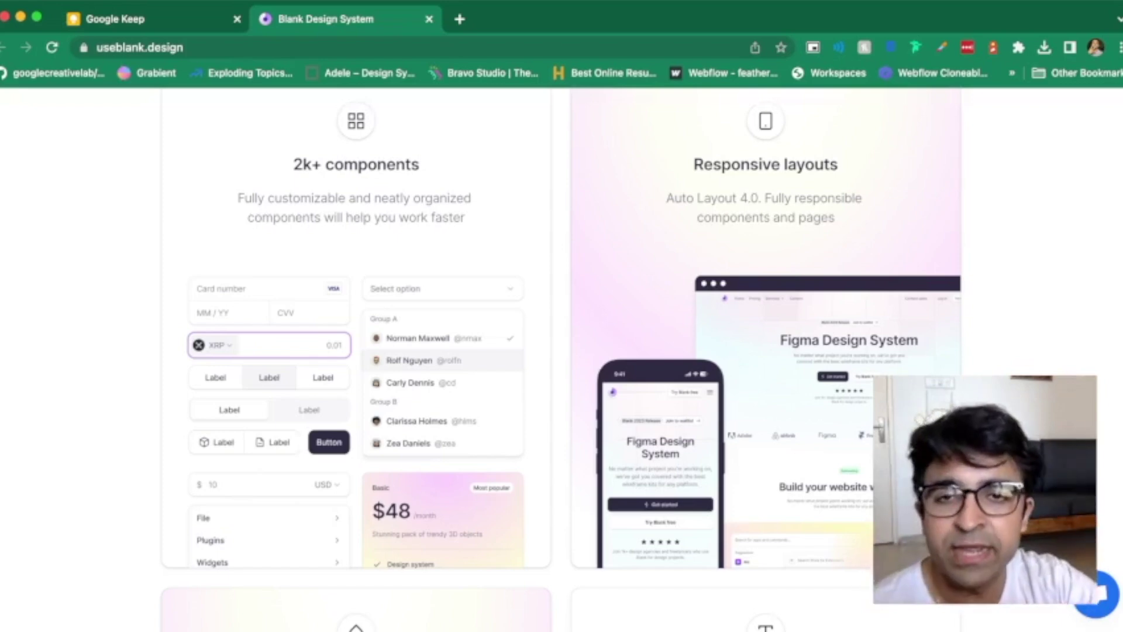
scroll(562, 352, down, 5)
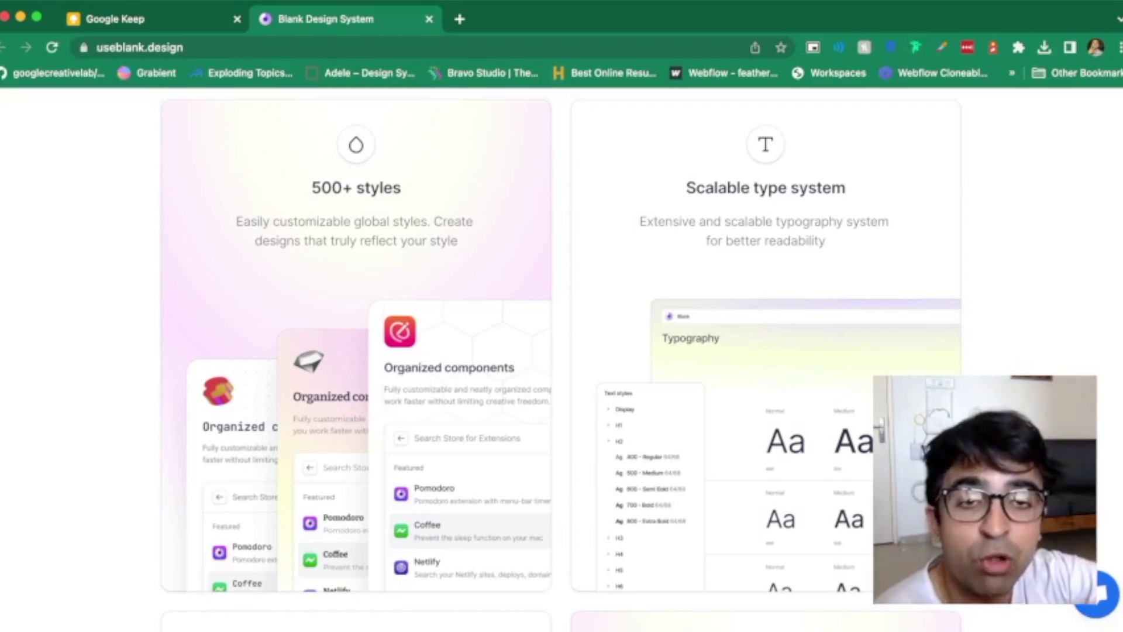
scroll(562, 352, down, 1)
scroll(562, 351, up, 1)
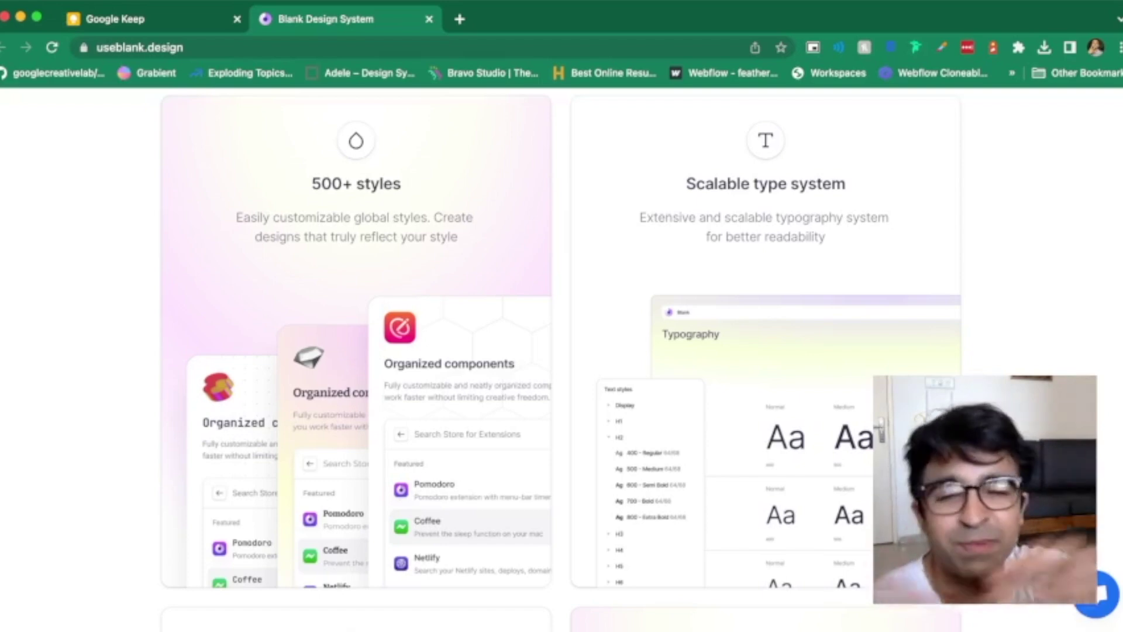
scroll(562, 351, down, 5)
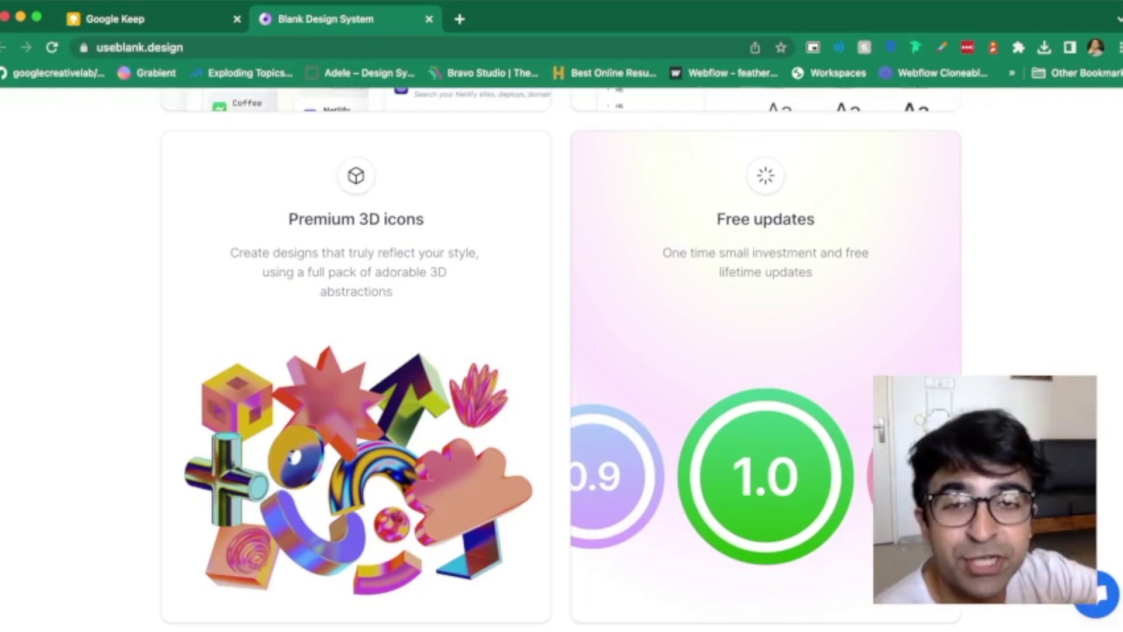
scroll(561, 351, down, 6)
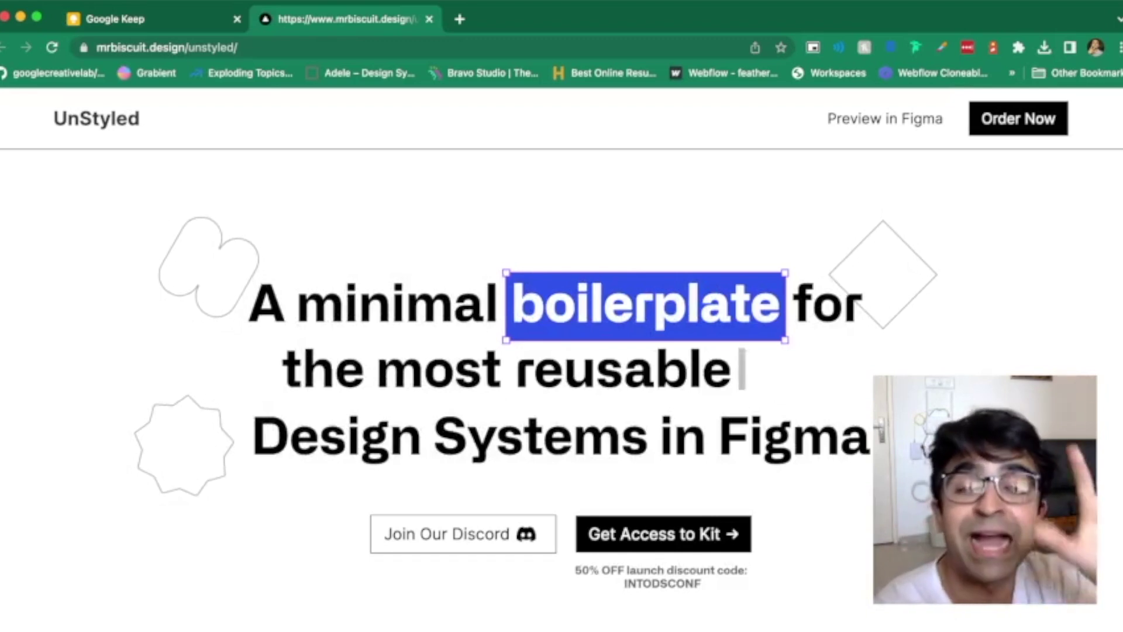
scroll(510, 404, down, 5)
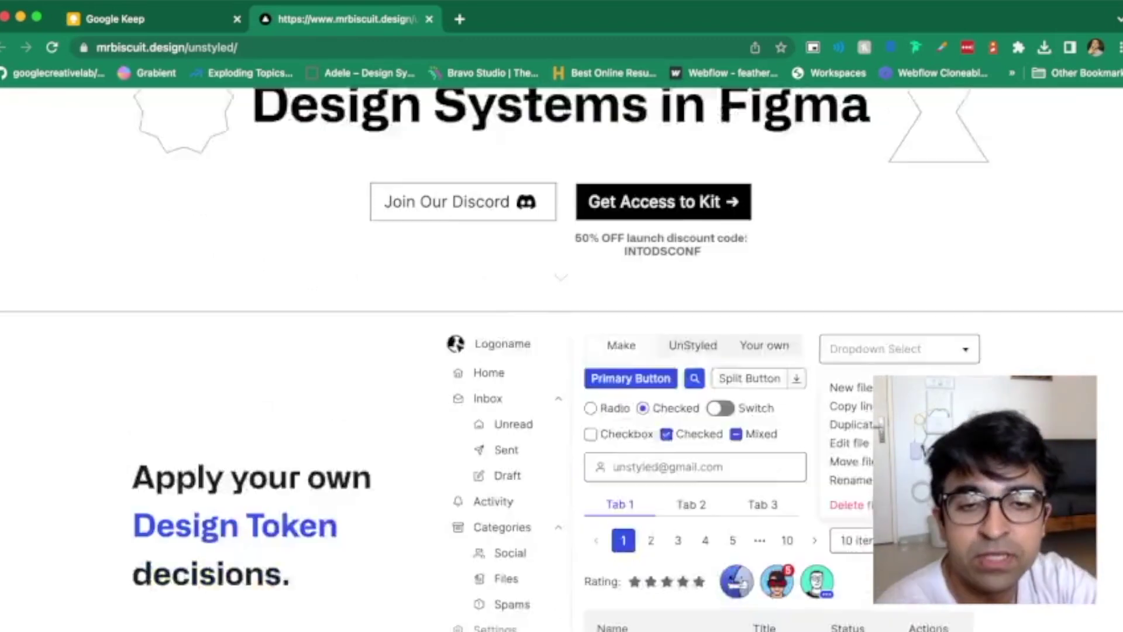
scroll(562, 352, down, 1)
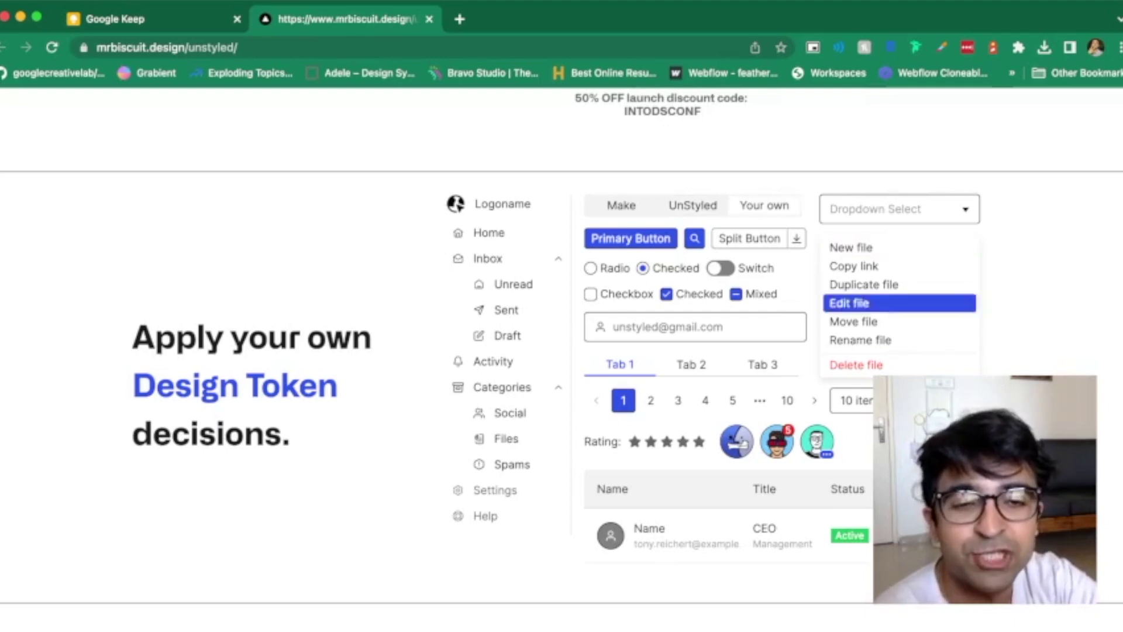
scroll(562, 351, up, 5)
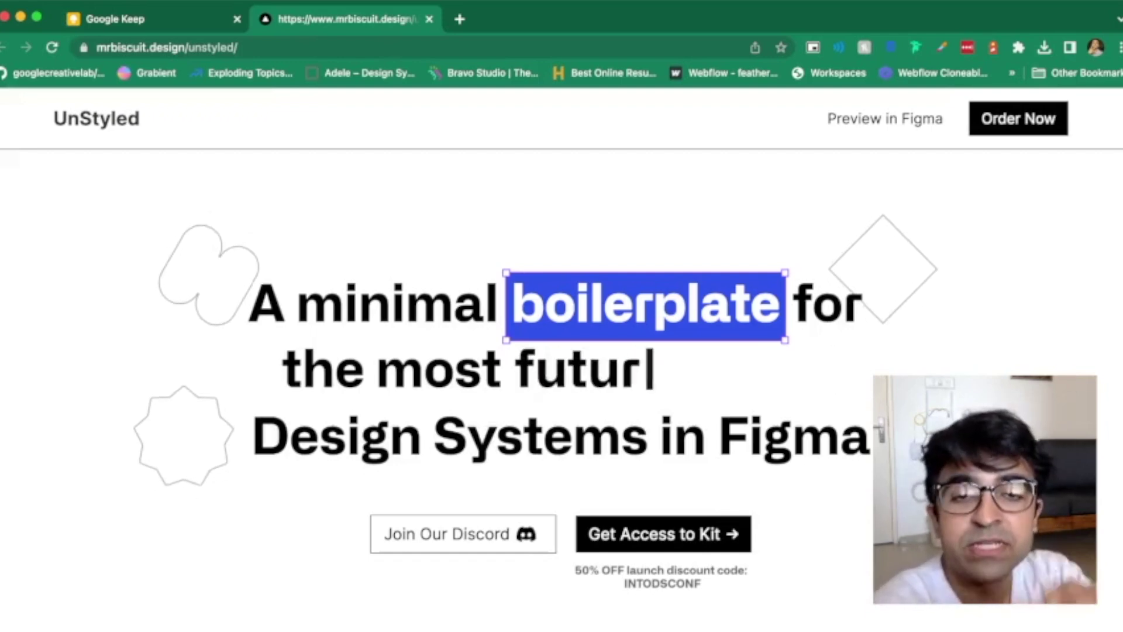
scroll(562, 351, down, 4)
scroll(562, 351, down, 3)
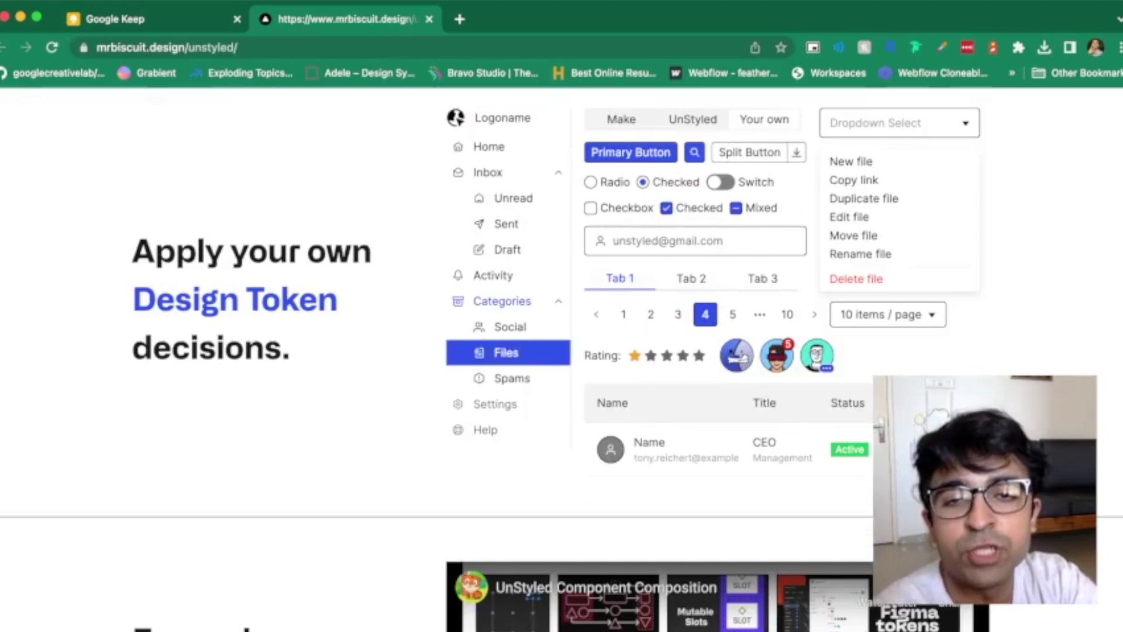
scroll(561, 351, up, 1)
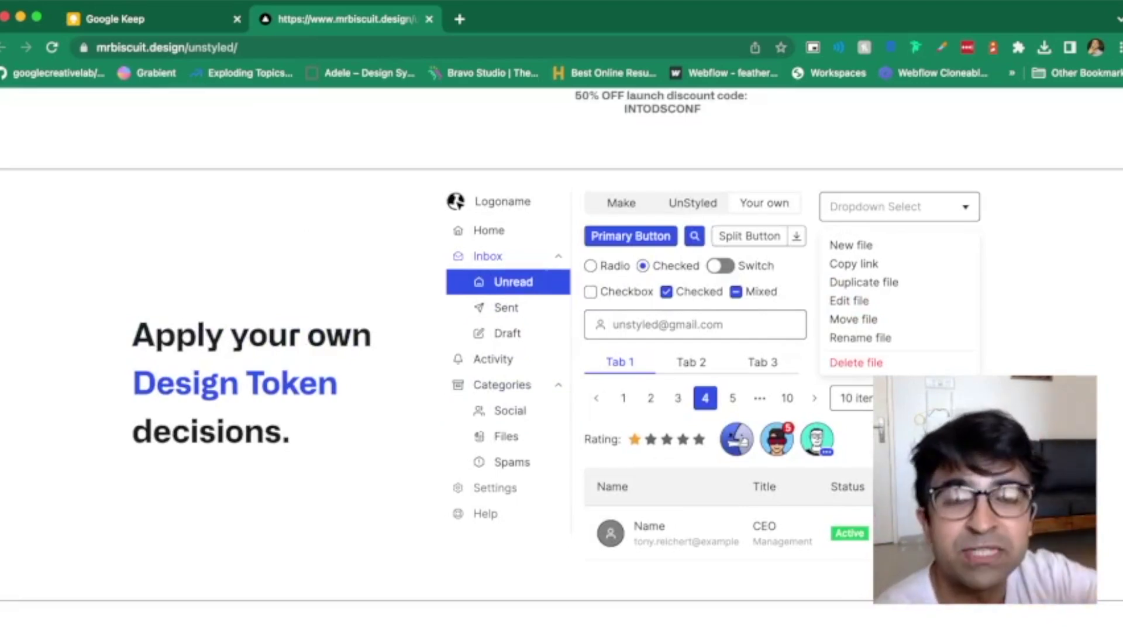
scroll(562, 351, up, 4)
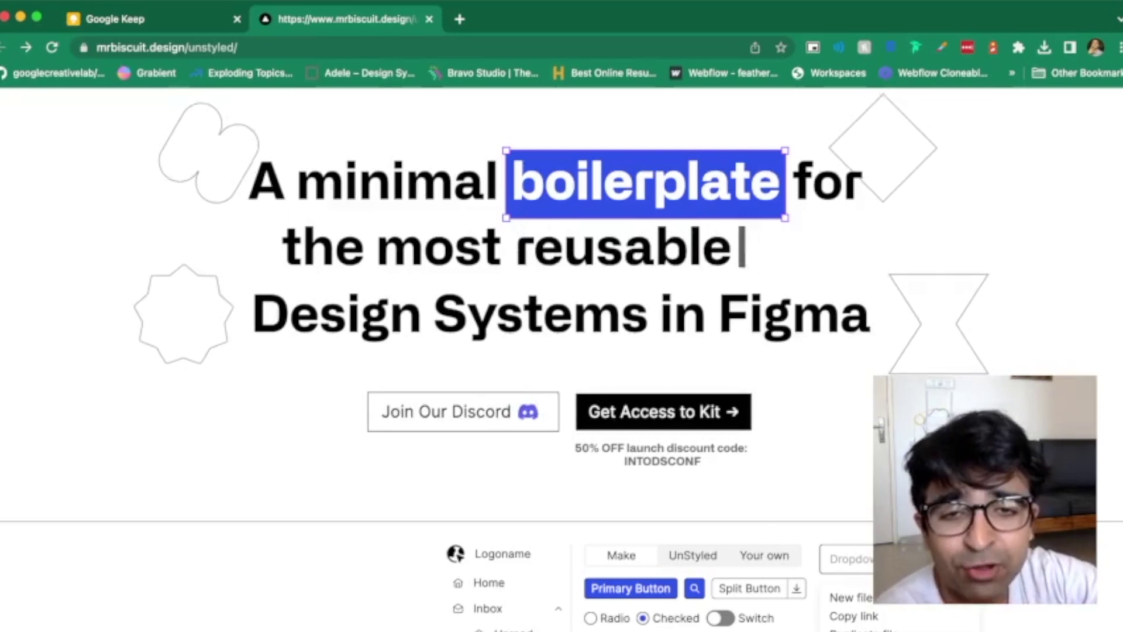
scroll(561, 352, up, 2)
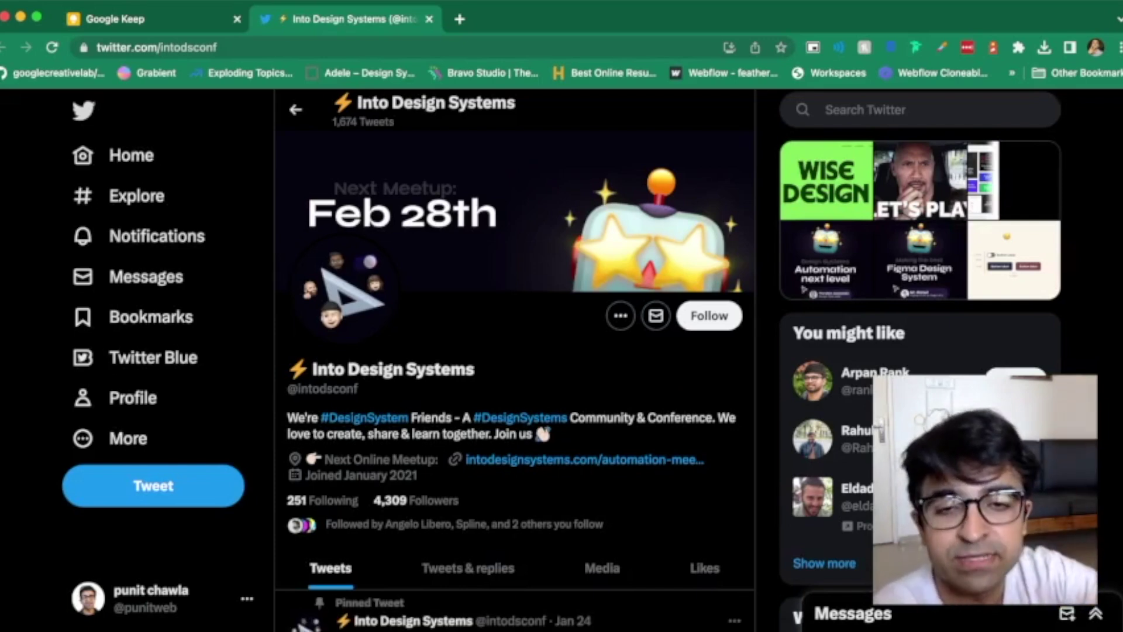
scroll(562, 352, down, 1)
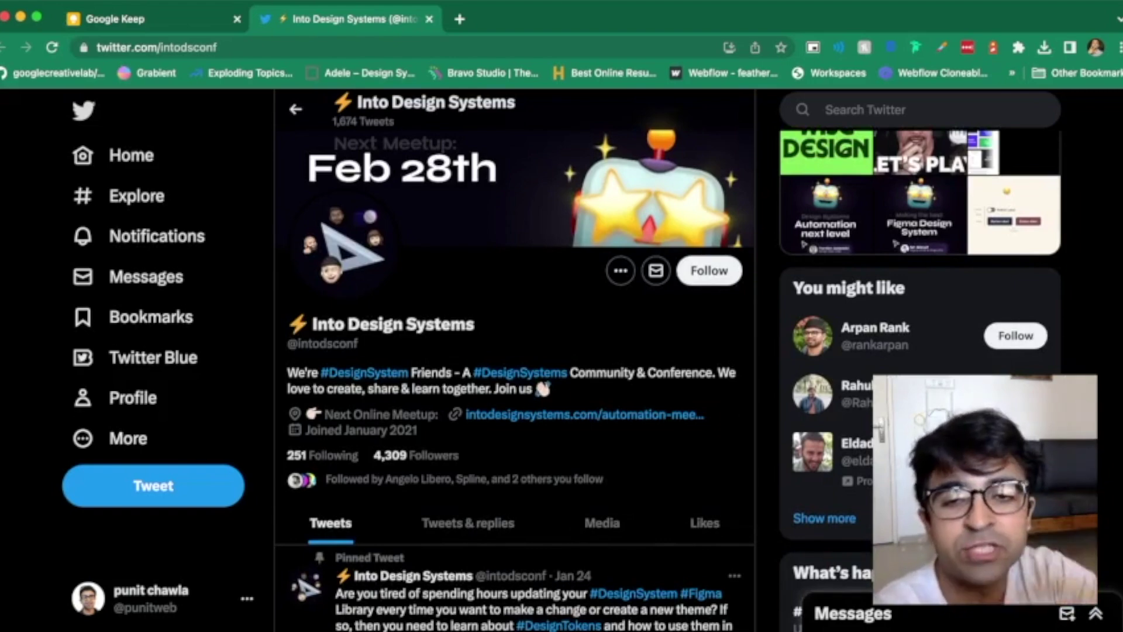
- Visit the automation meetup page linked in the Into Design Systems bio, then close it
click(584, 413)
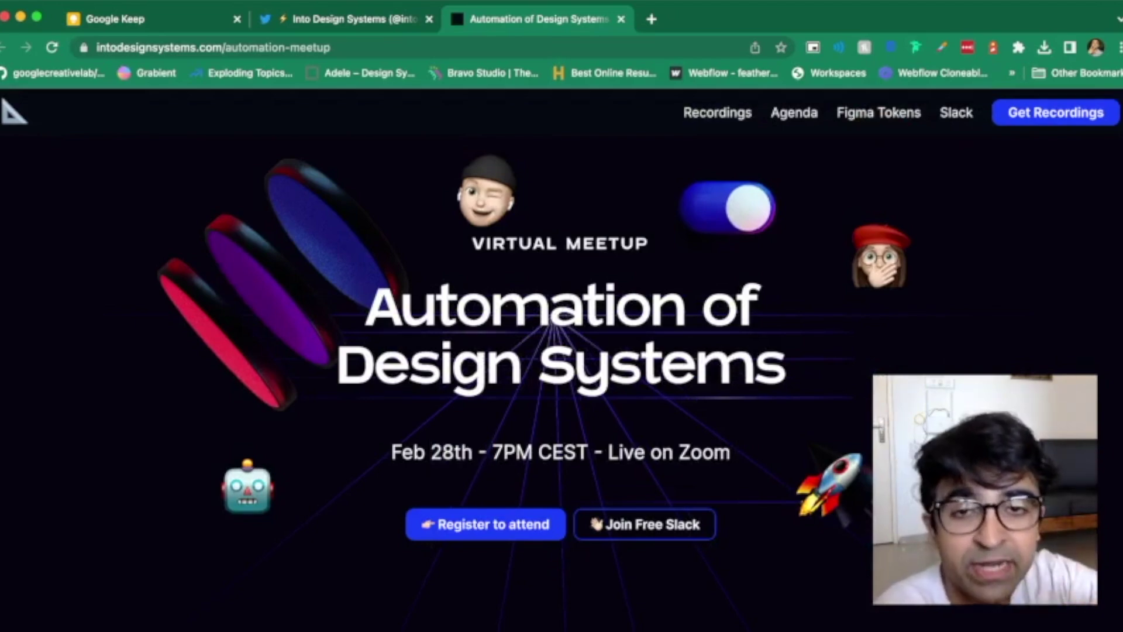
scroll(562, 352, down, 10)
scroll(561, 351, down, 5)
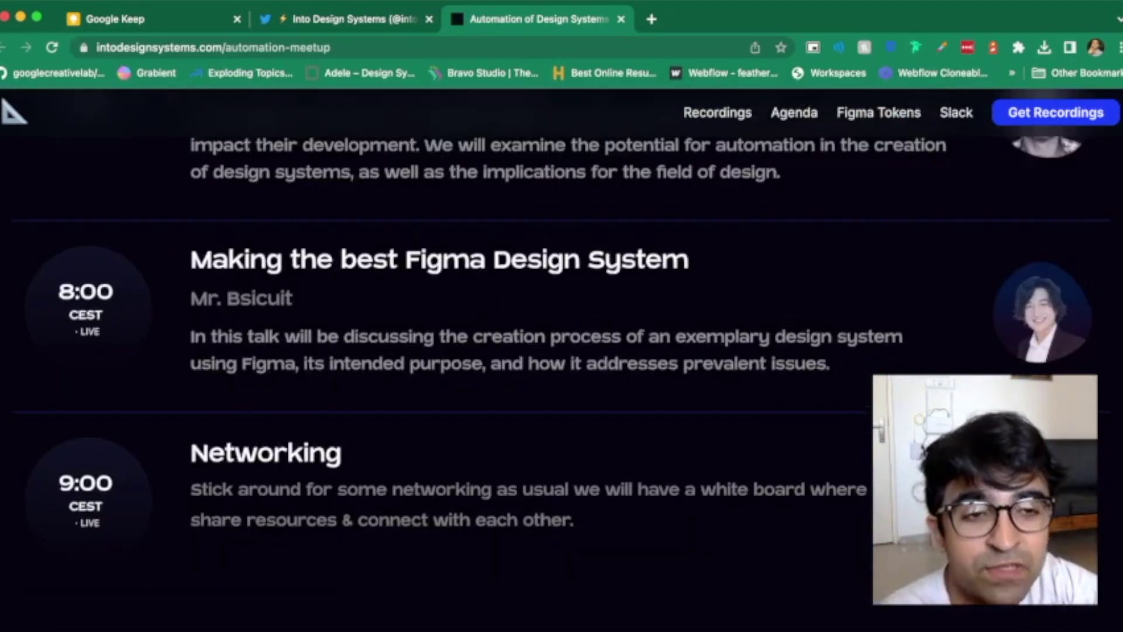
key(ctrl+w)
scroll(515, 351, down, 2)
scroll(514, 351, down, 2)
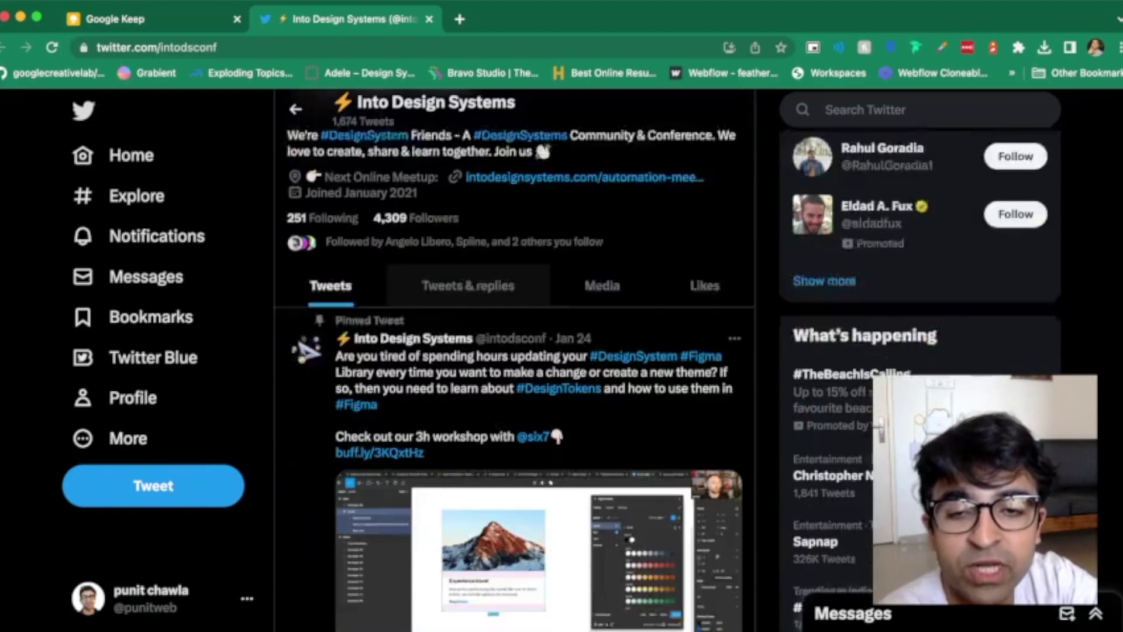
scroll(514, 351, down, 2)
scroll(514, 351, down, 1)
scroll(515, 360, down, 2)
scroll(514, 360, down, 3)
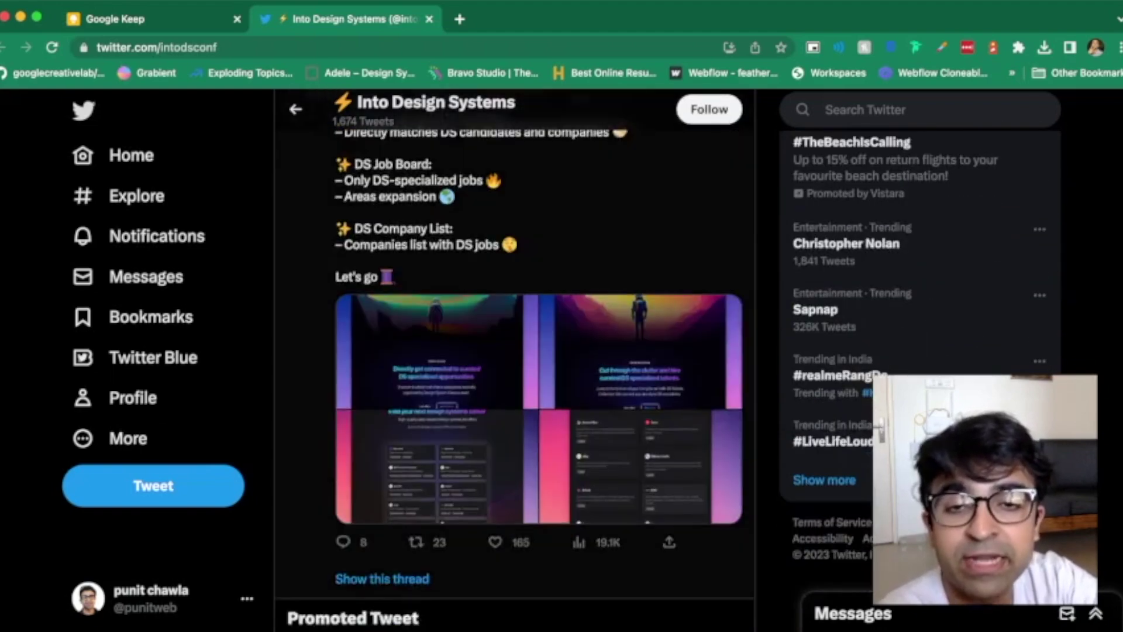
scroll(514, 360, down, 2)
scroll(514, 360, down, 1)
scroll(514, 360, down, 3)
scroll(514, 361, down, 5)
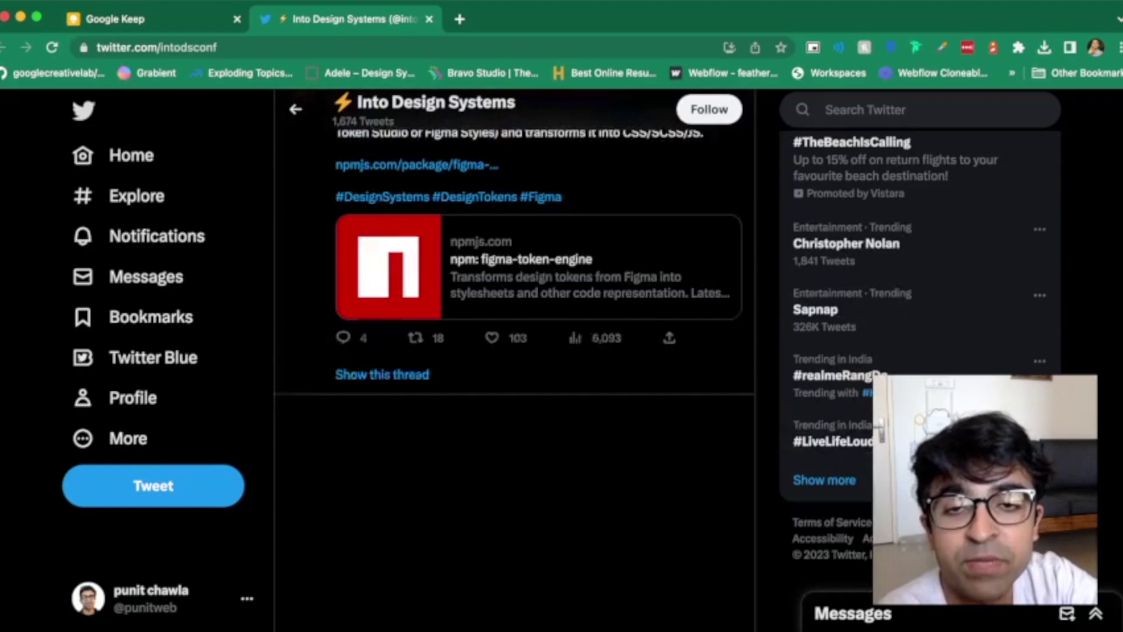
scroll(515, 360, up, 1)
scroll(515, 360, up, 1)
scroll(514, 359, up, 2)
scroll(514, 360, down, 5)
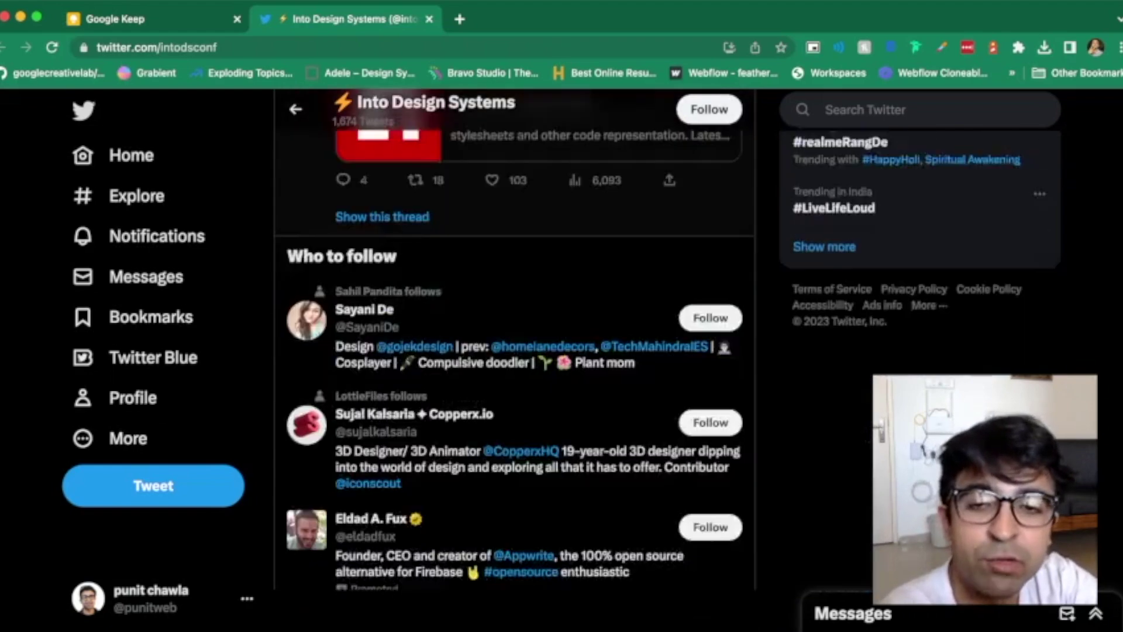
scroll(515, 359, down, 2)
scroll(514, 360, down, 6)
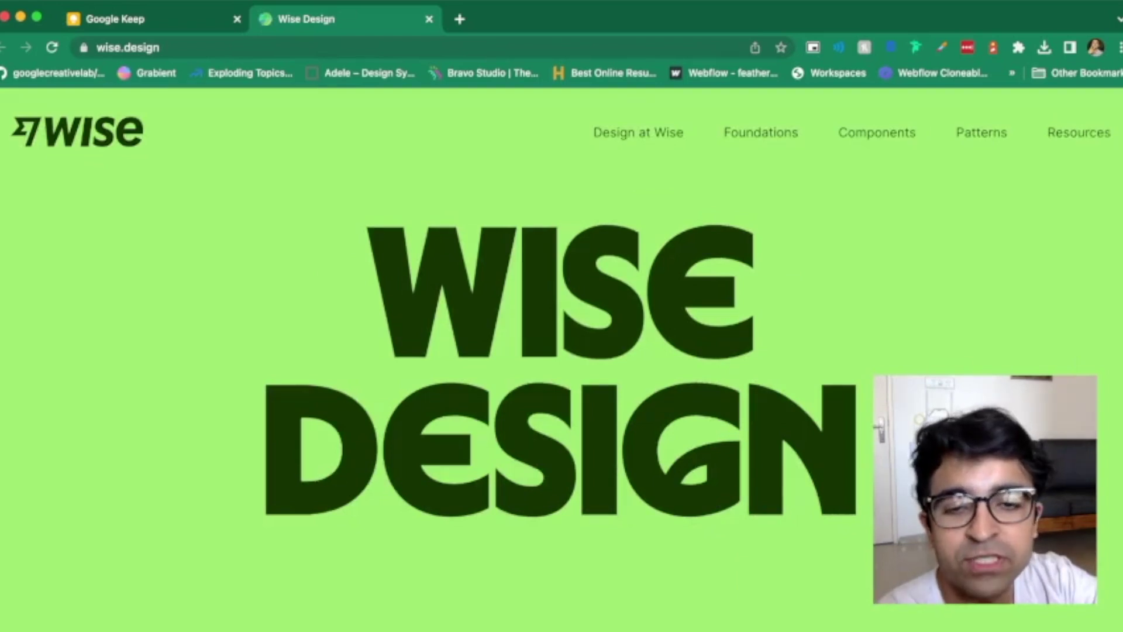
- Browse Wise's Design at Wise and Foundations sections, then open the Components overview
click(637, 133)
scroll(562, 351, down, 3)
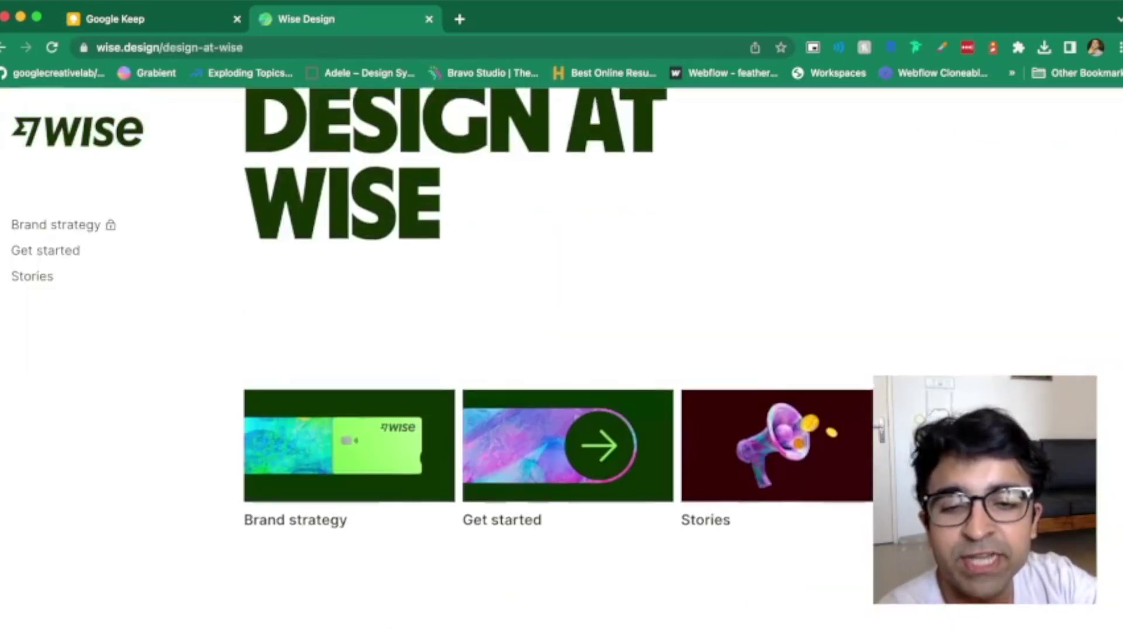
scroll(562, 351, up, 2)
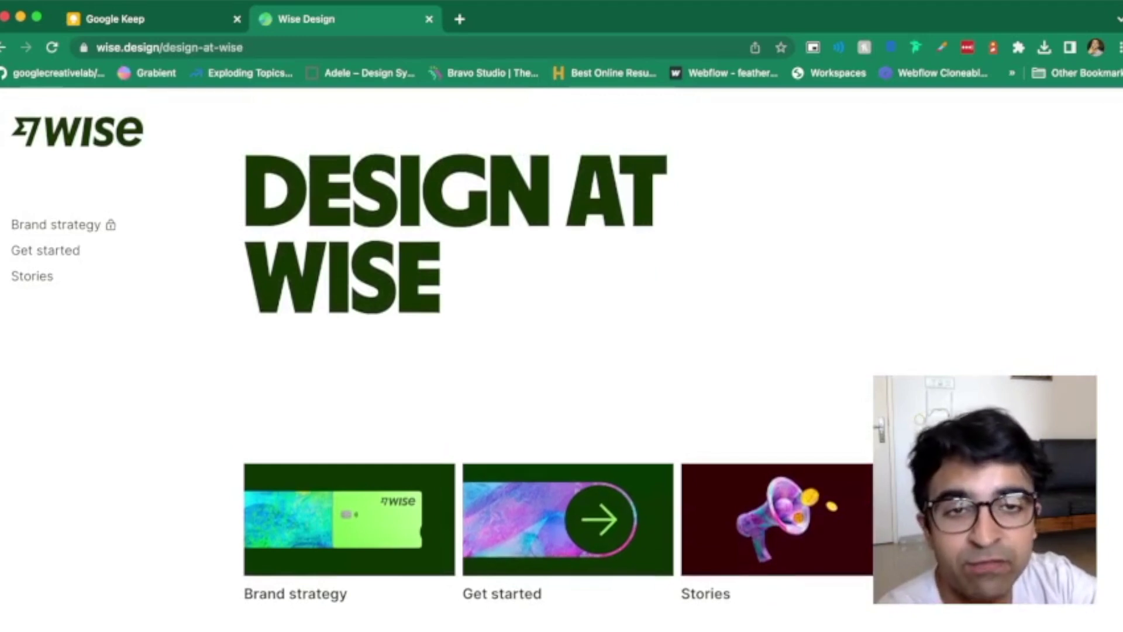
scroll(562, 351, up, 1)
click(760, 132)
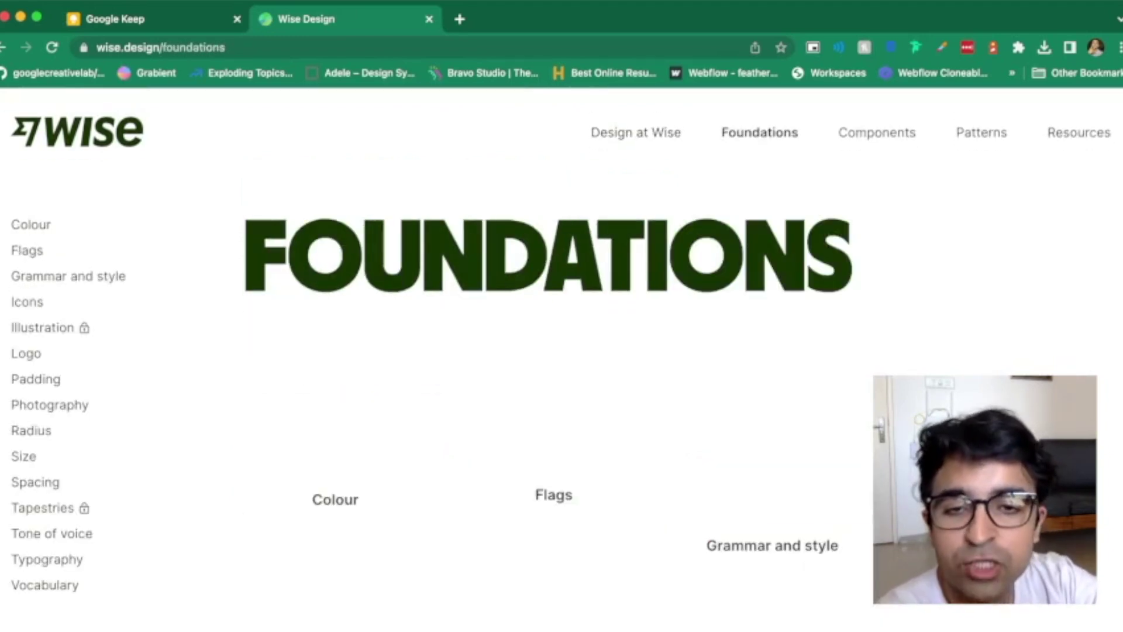
scroll(561, 351, down, 2)
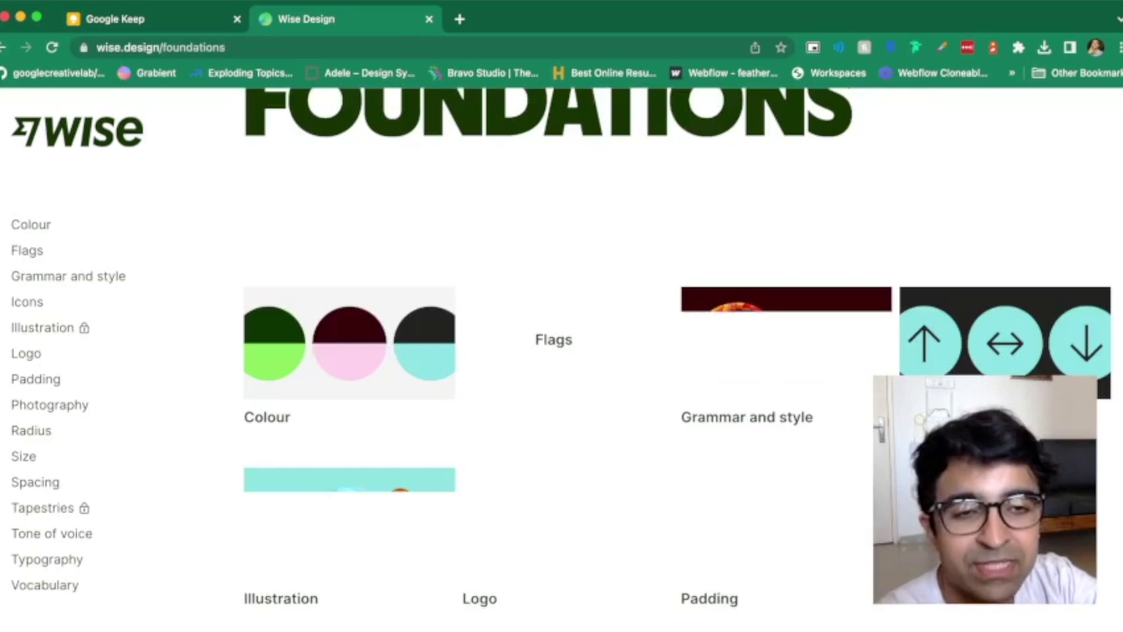
scroll(562, 351, down, 3)
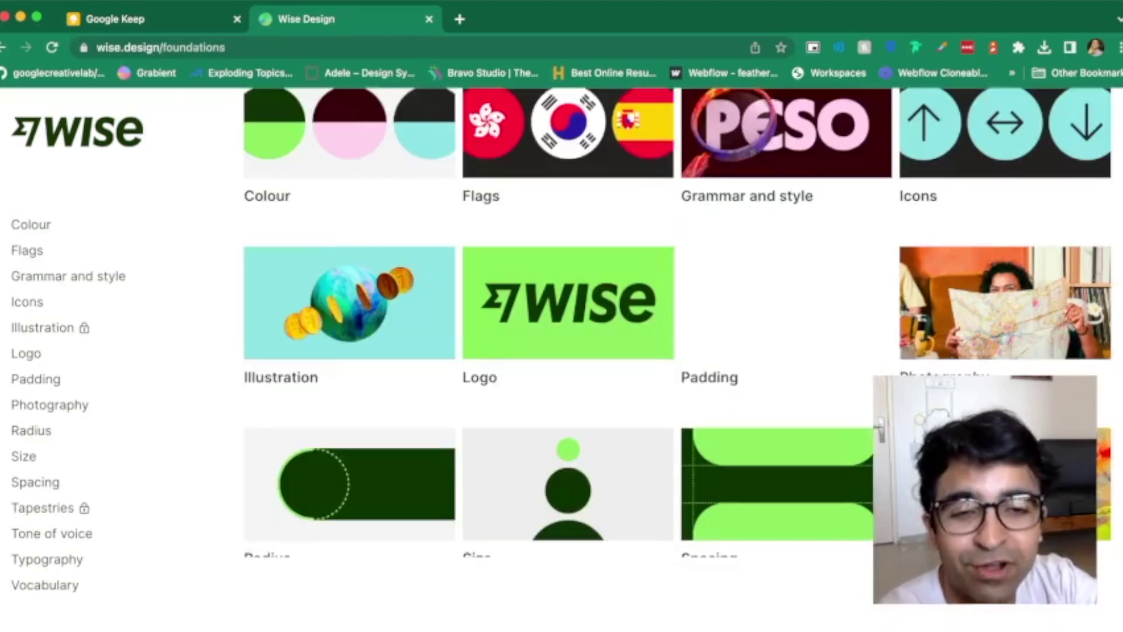
scroll(561, 351, down, 3)
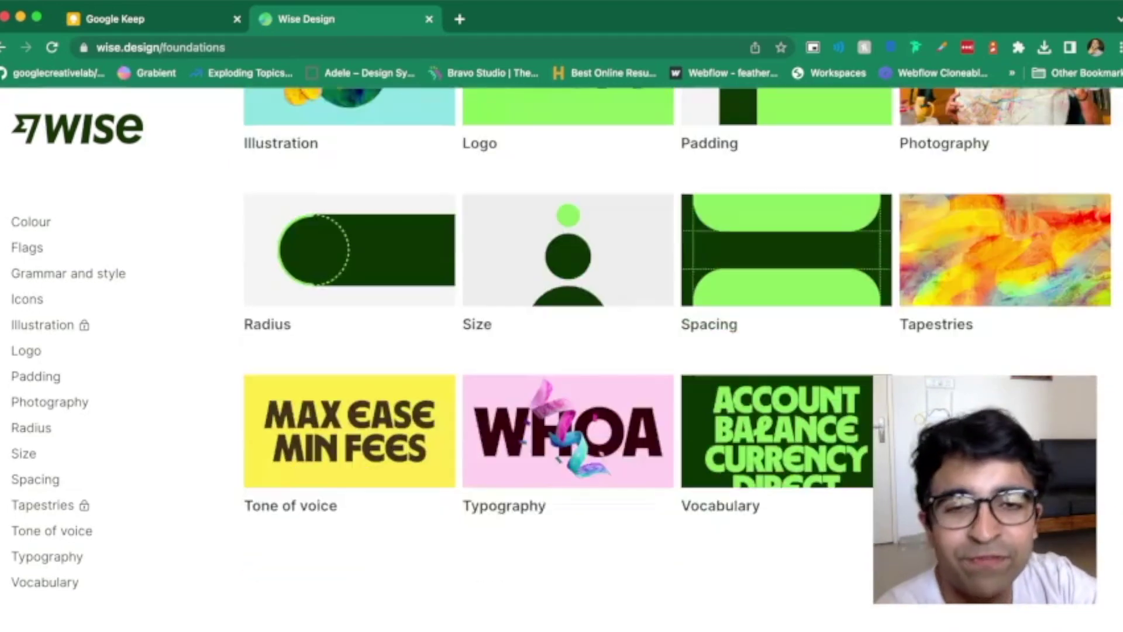
scroll(562, 352, up, 10)
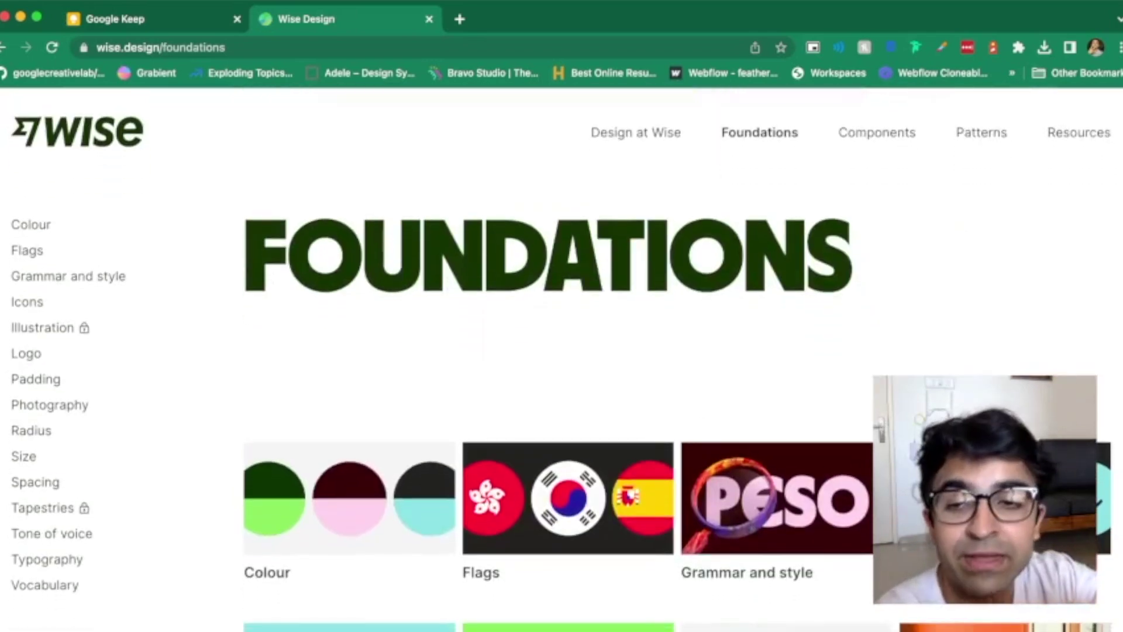
click(877, 132)
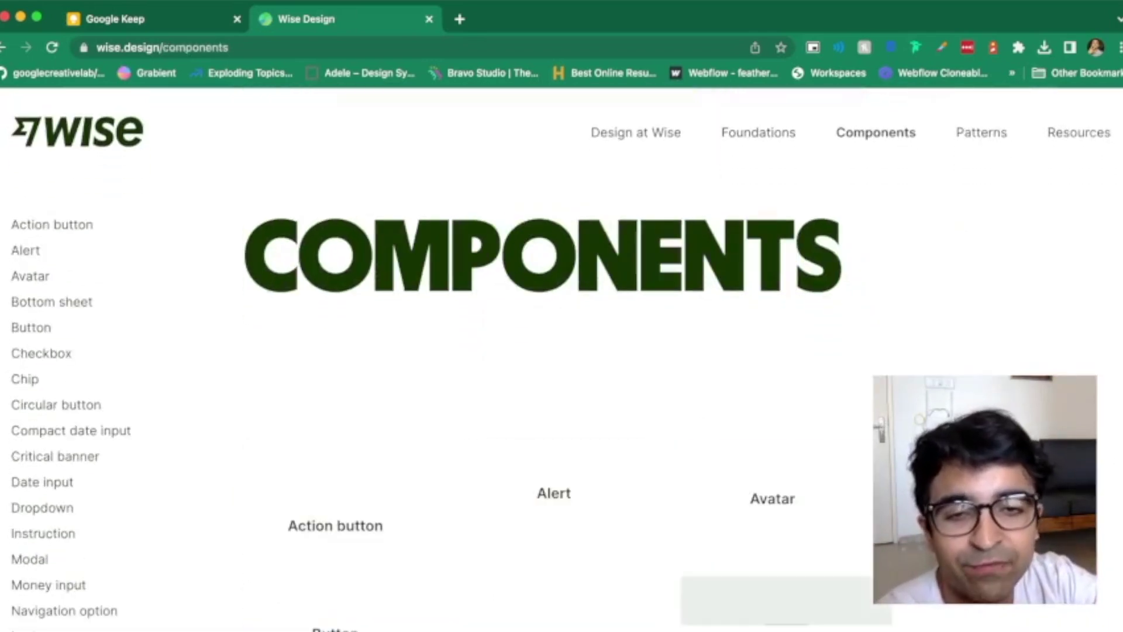
scroll(562, 351, down, 2)
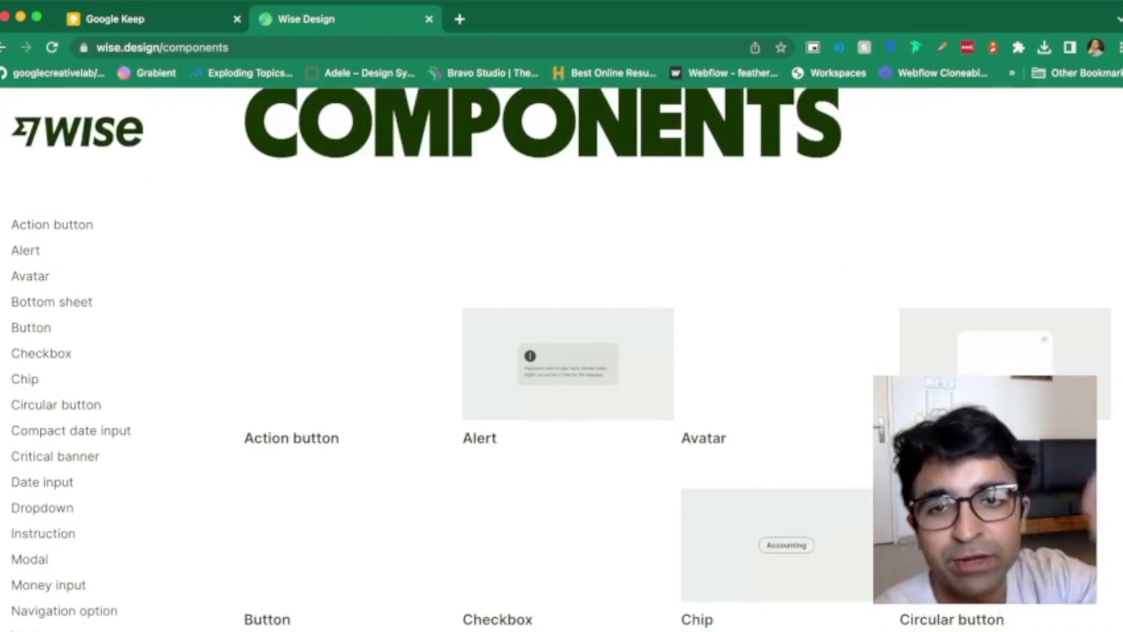
scroll(561, 351, down, 2)
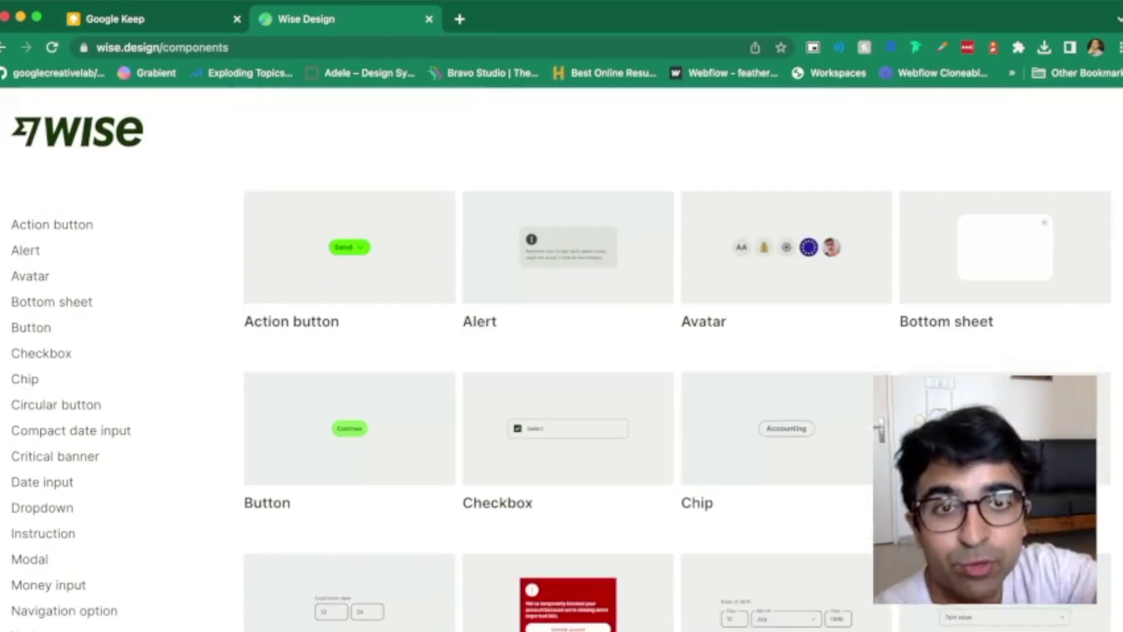
scroll(675, 351, down, 2)
scroll(675, 351, down, 4)
scroll(105, 395, down, 2)
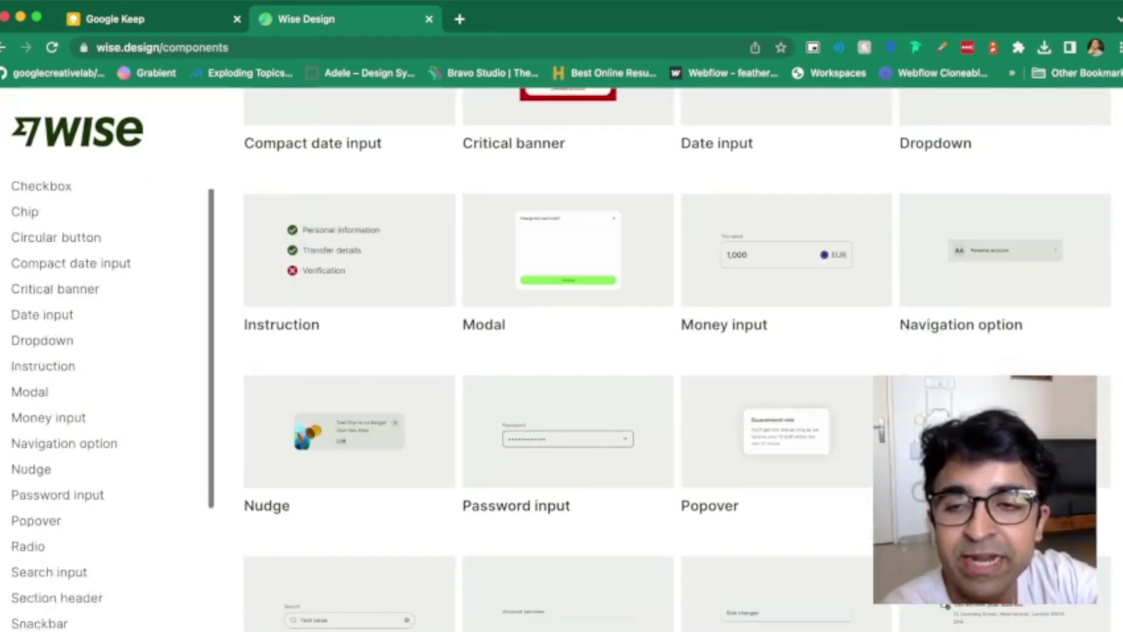
scroll(105, 396, down, 1)
scroll(106, 395, down, 2)
scroll(106, 395, up, 1)
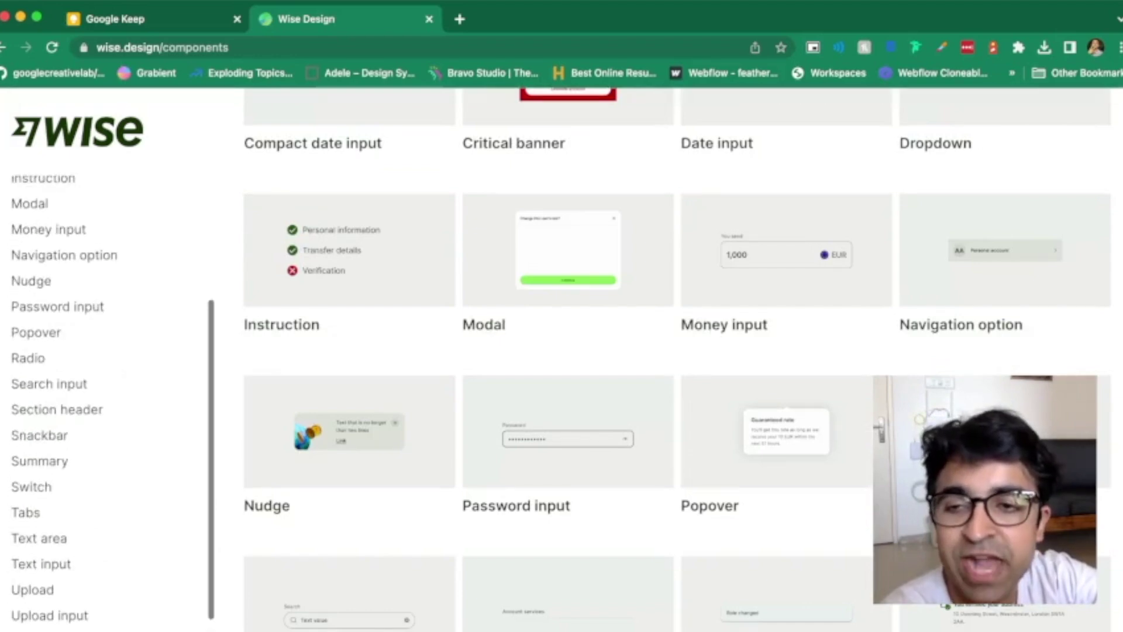
scroll(105, 395, up, 1)
scroll(105, 394, up, 1)
scroll(105, 395, up, 2)
scroll(106, 395, up, 3)
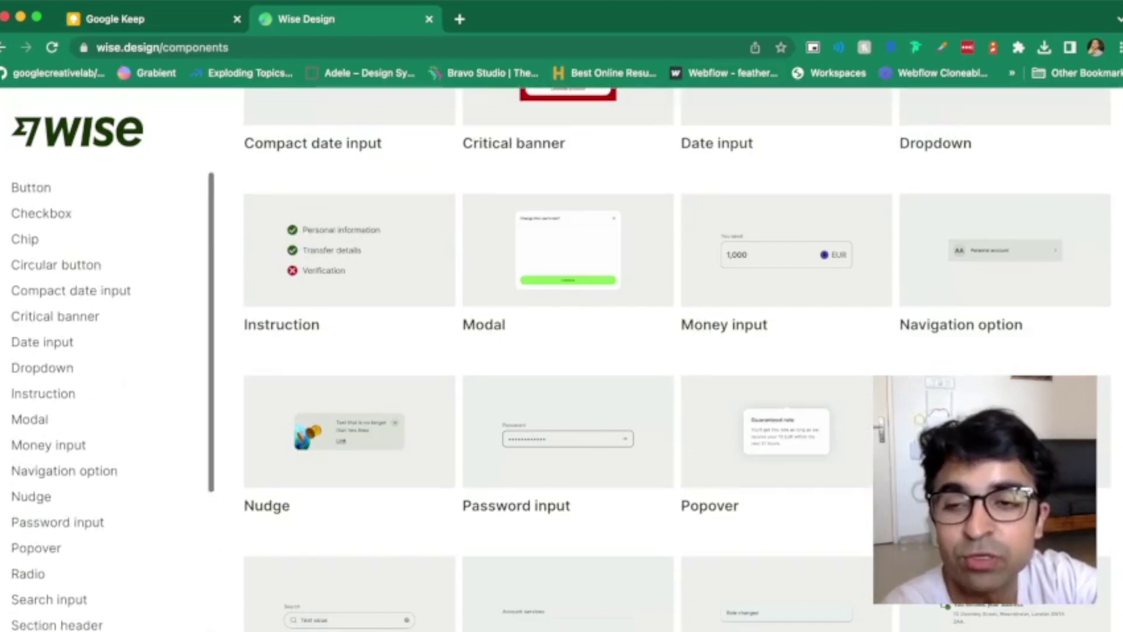
scroll(105, 395, up, 2)
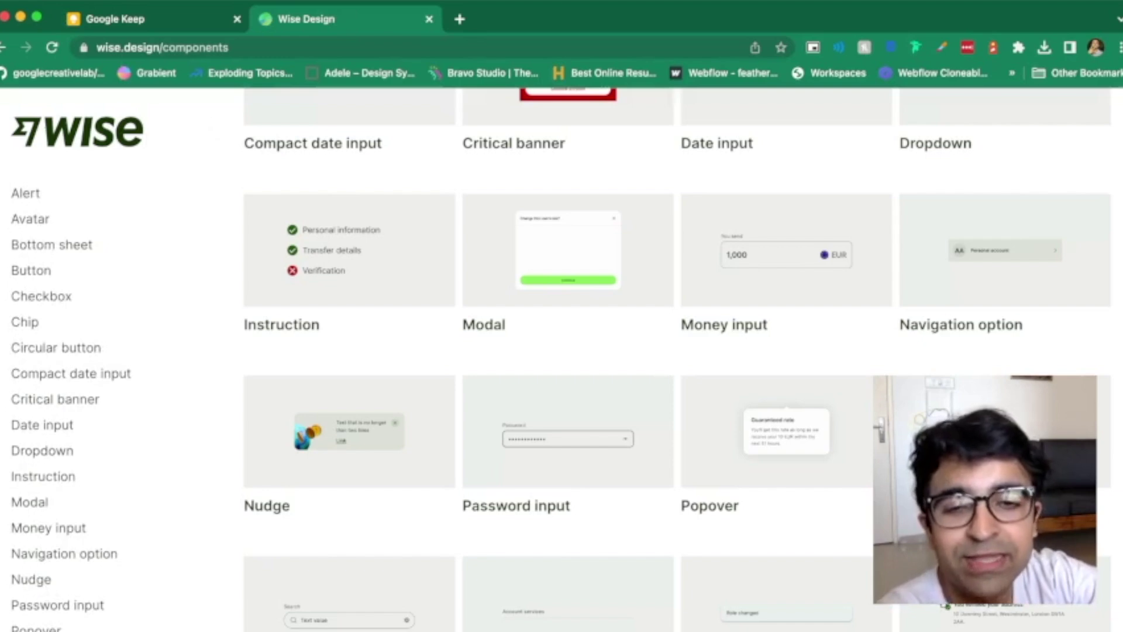
scroll(106, 395, up, 10)
scroll(562, 369, down, 1)
scroll(562, 369, down, 10)
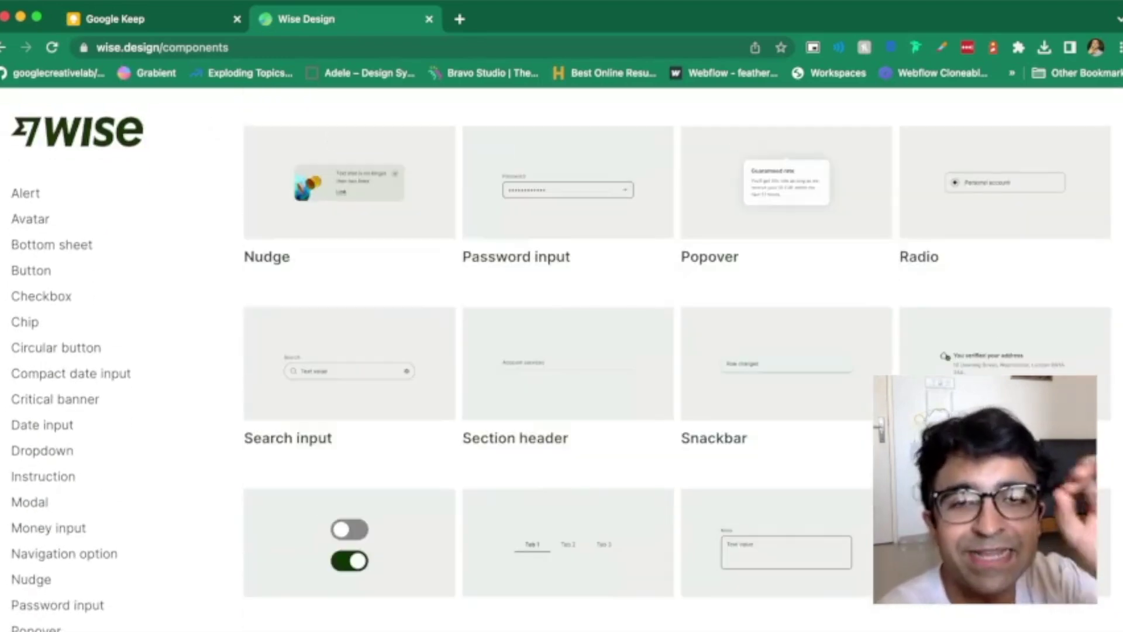
scroll(562, 351, down, 5)
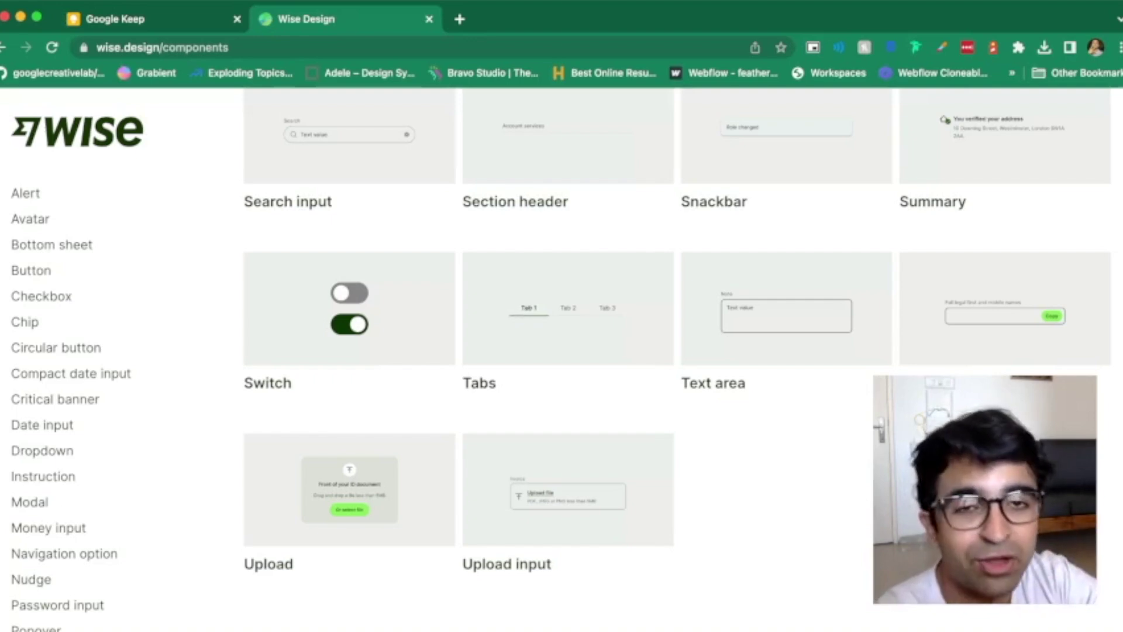
scroll(561, 351, up, 2)
scroll(562, 352, up, 3)
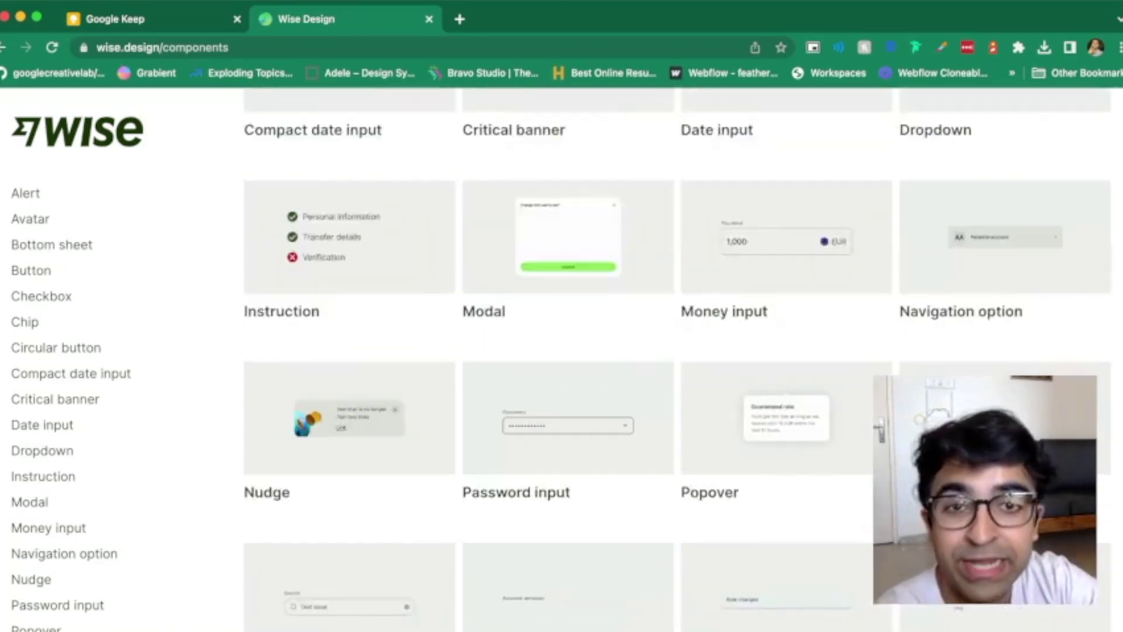
scroll(561, 352, up, 5)
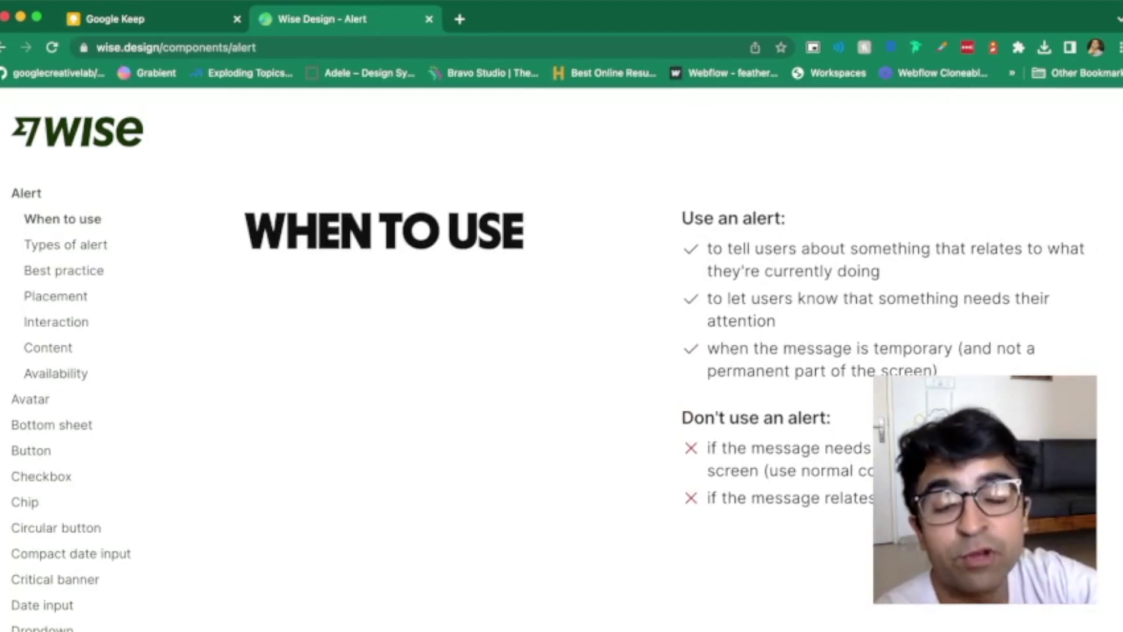
scroll(562, 352, down, 4)
scroll(562, 351, down, 1)
scroll(561, 351, down, 4)
scroll(562, 351, down, 1)
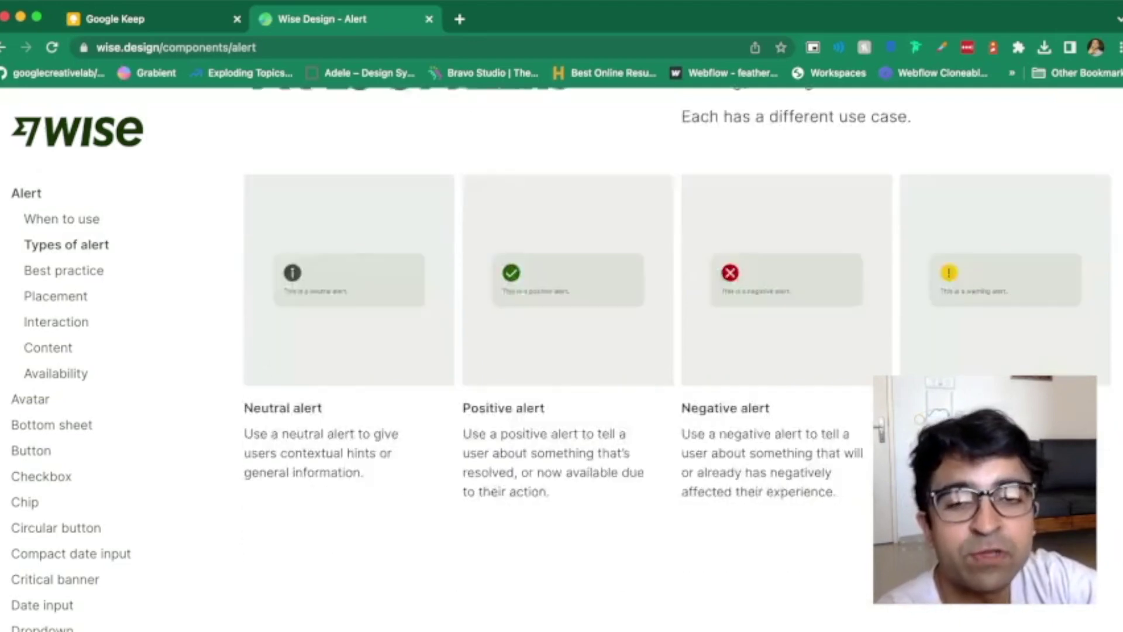
scroll(561, 352, down, 1)
scroll(563, 351, down, 1)
scroll(562, 351, down, 3)
scroll(562, 351, down, 3)
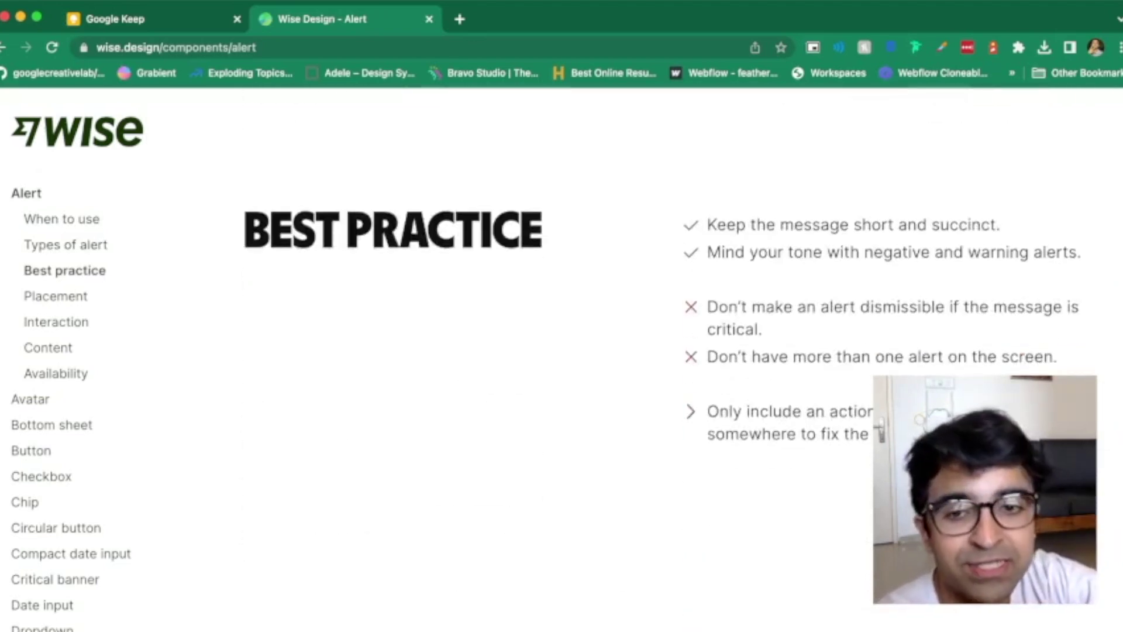
scroll(562, 351, down, 3)
scroll(562, 351, down, 1)
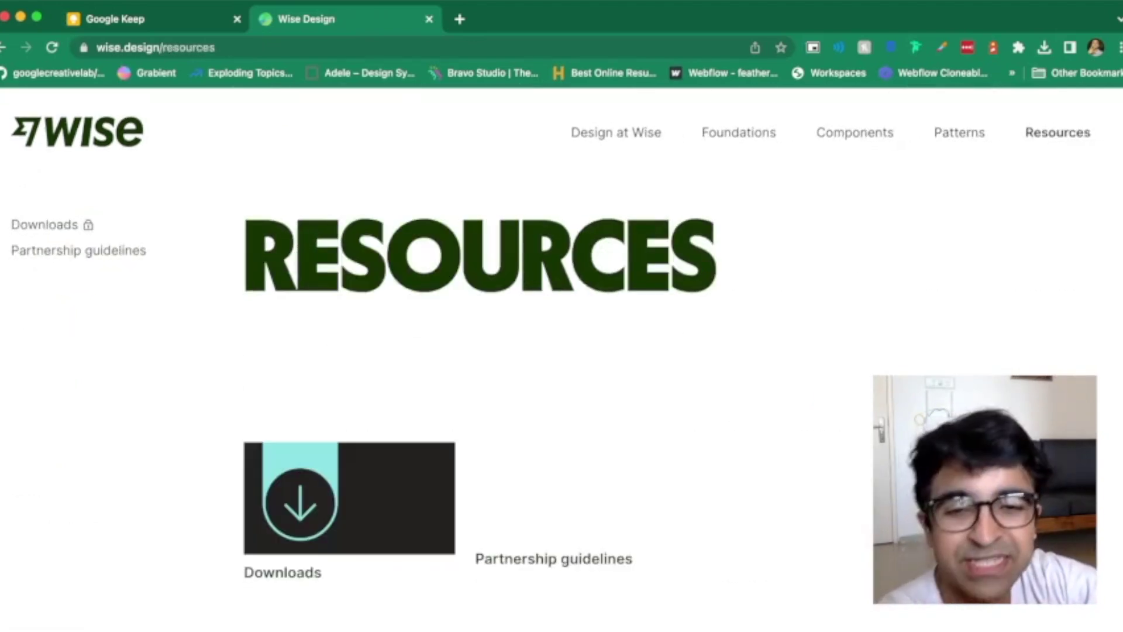
scroll(562, 352, down, 1)
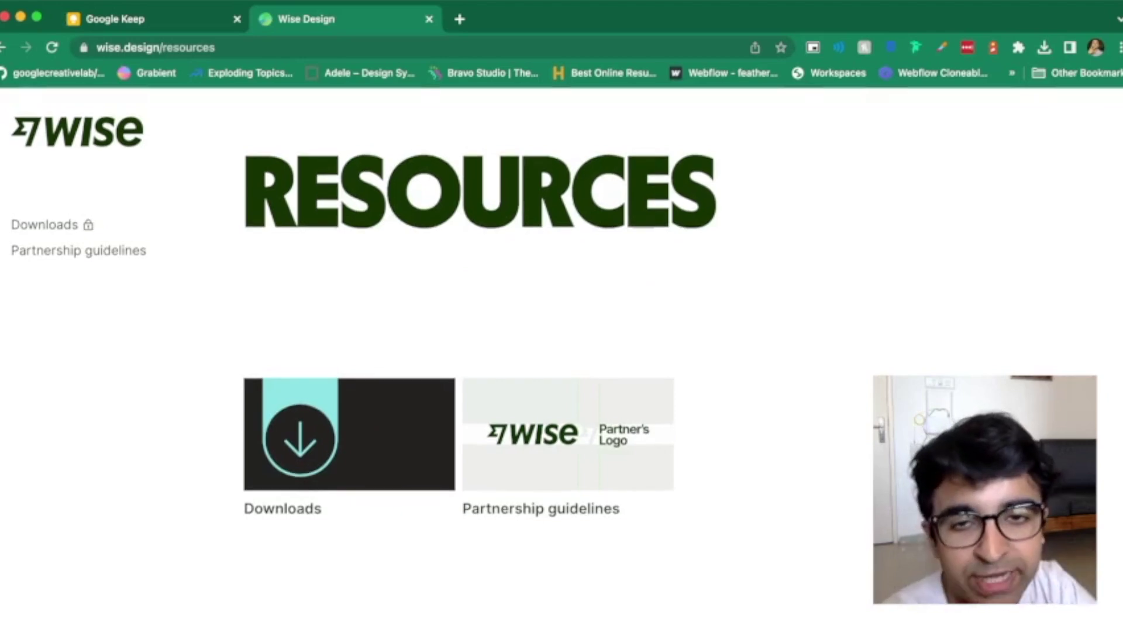
- Check Wise's password-protected Downloads page, then return to the Foundations topics
click(349, 433)
scroll(562, 351, down, 6)
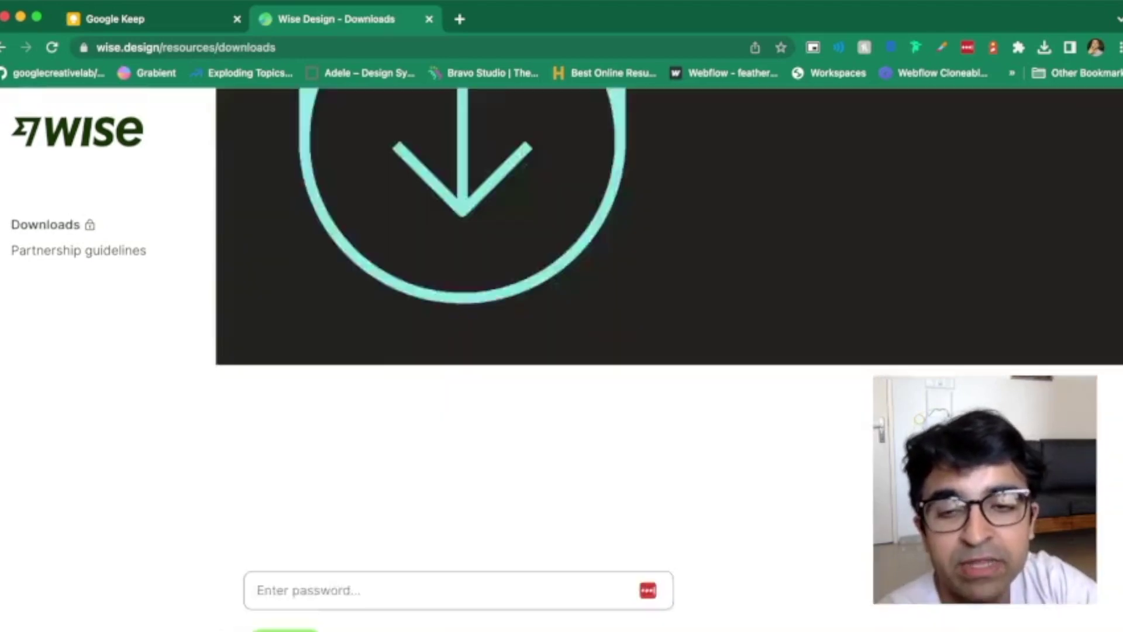
scroll(562, 351, up, 6)
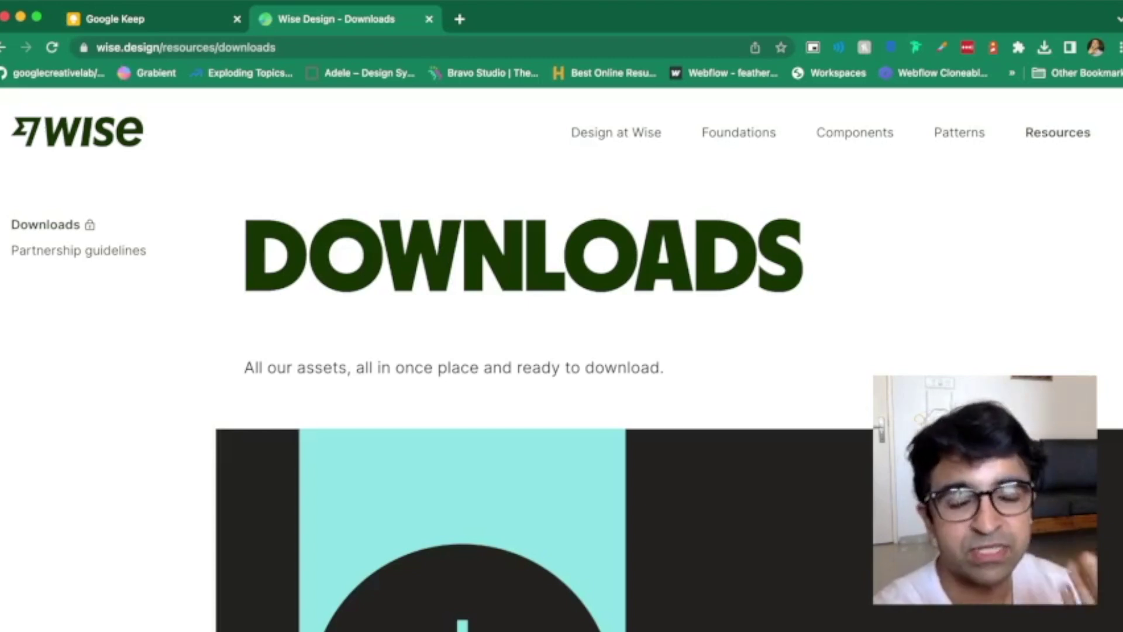
click(740, 133)
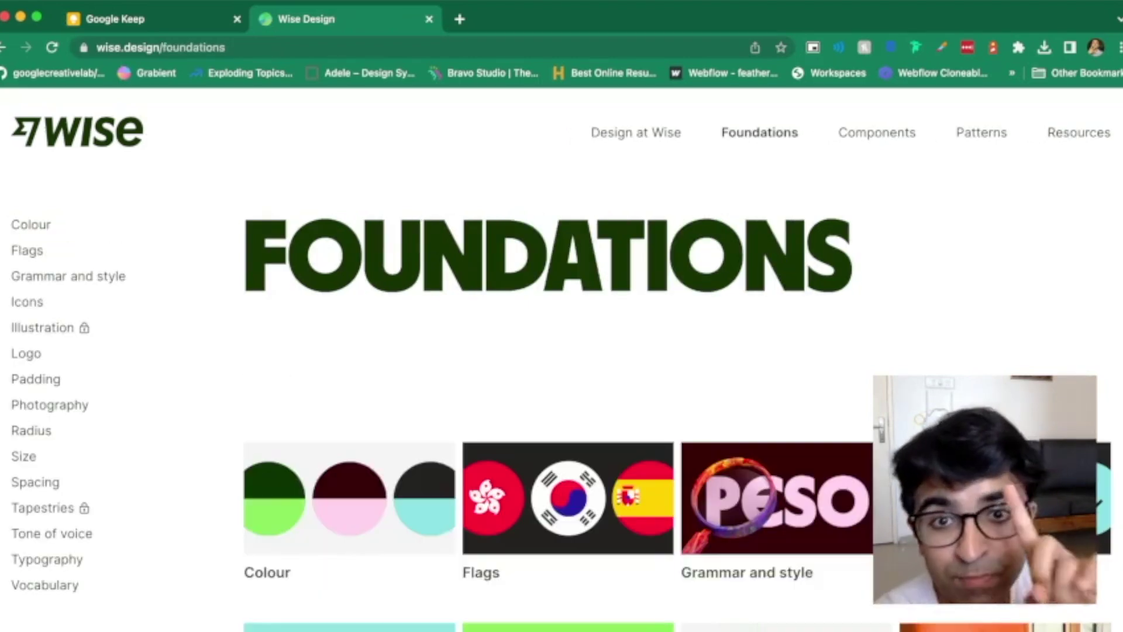
scroll(561, 369, down, 3)
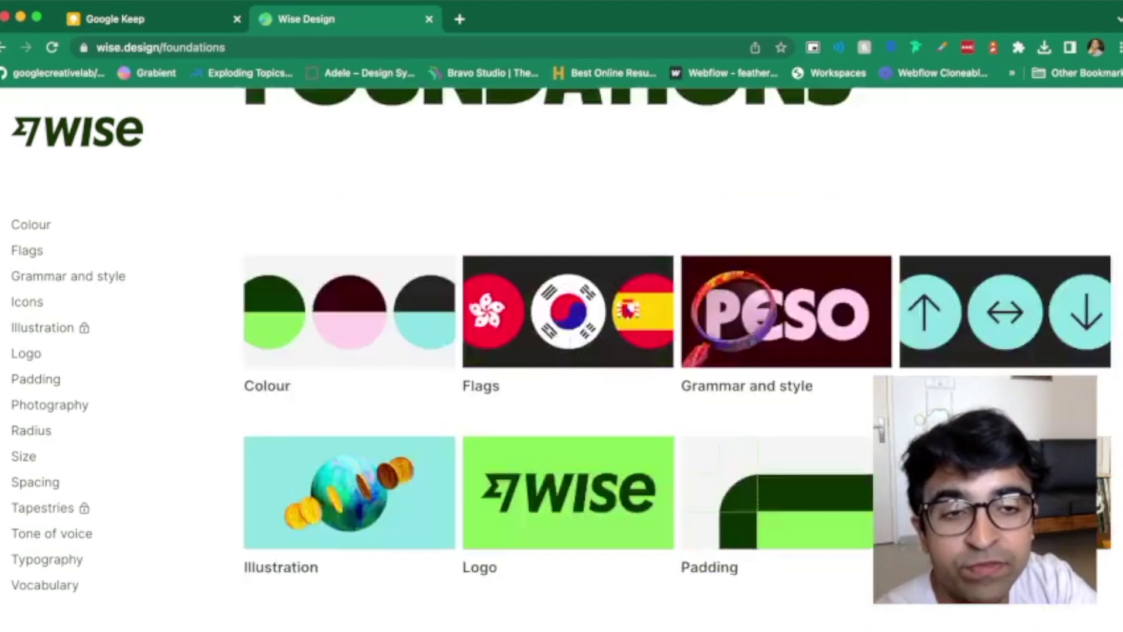
scroll(562, 368, down, 2)
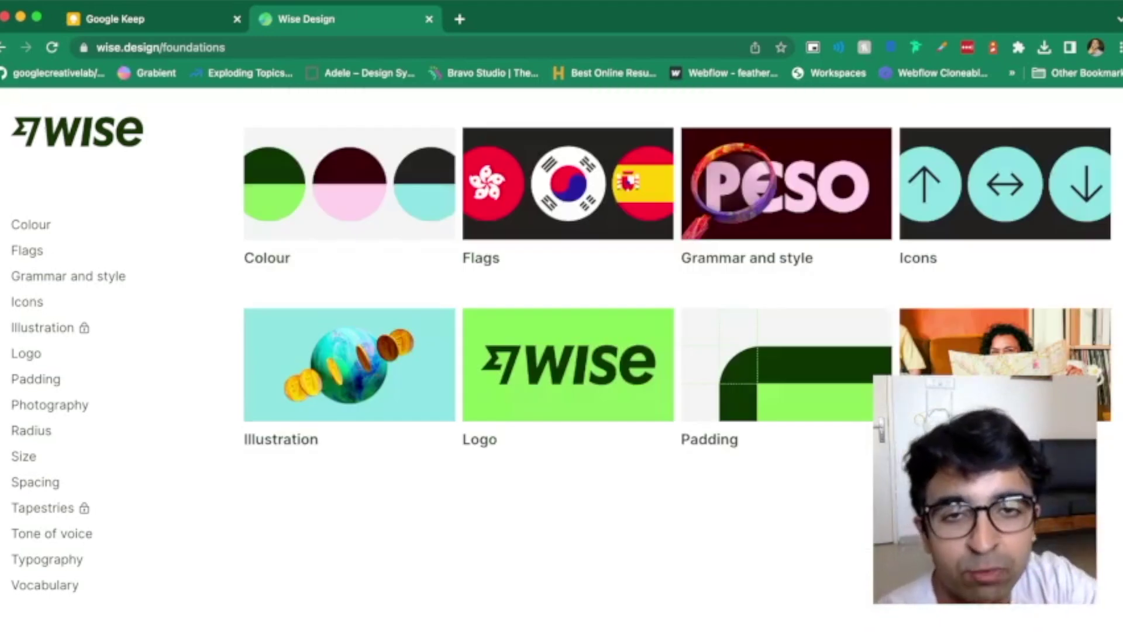
- Open Wise Design's Illustration foundation page and scroll to its password field
click(349, 365)
scroll(667, 369, down, 3)
scroll(667, 369, down, 5)
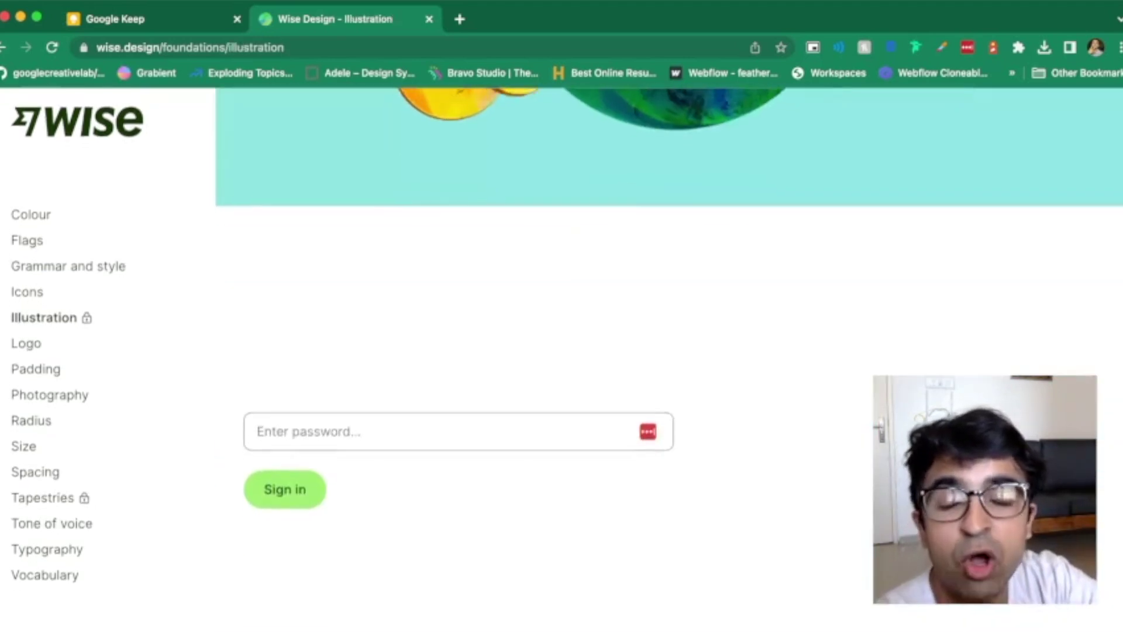
scroll(561, 369, up, 8)
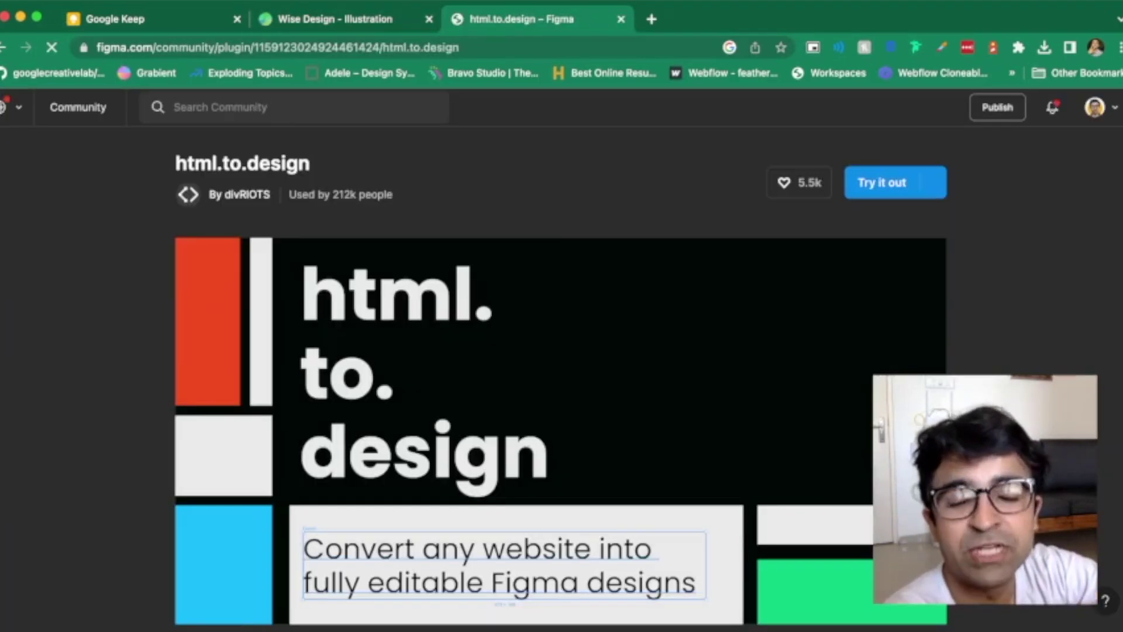
scroll(562, 368, down, 2)
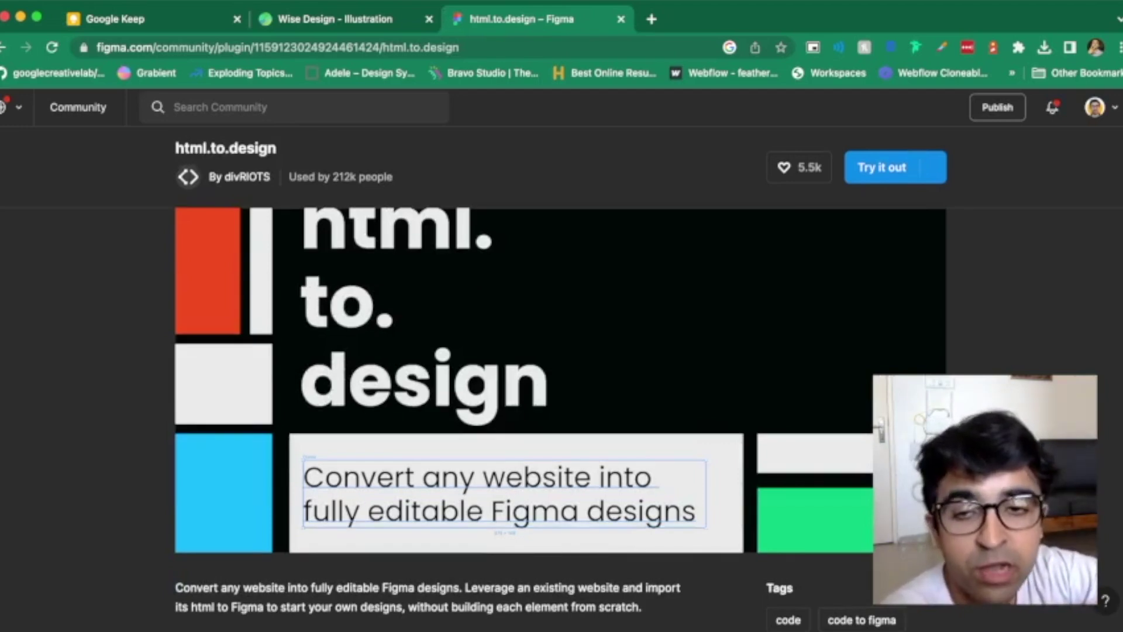
scroll(562, 378, down, 4)
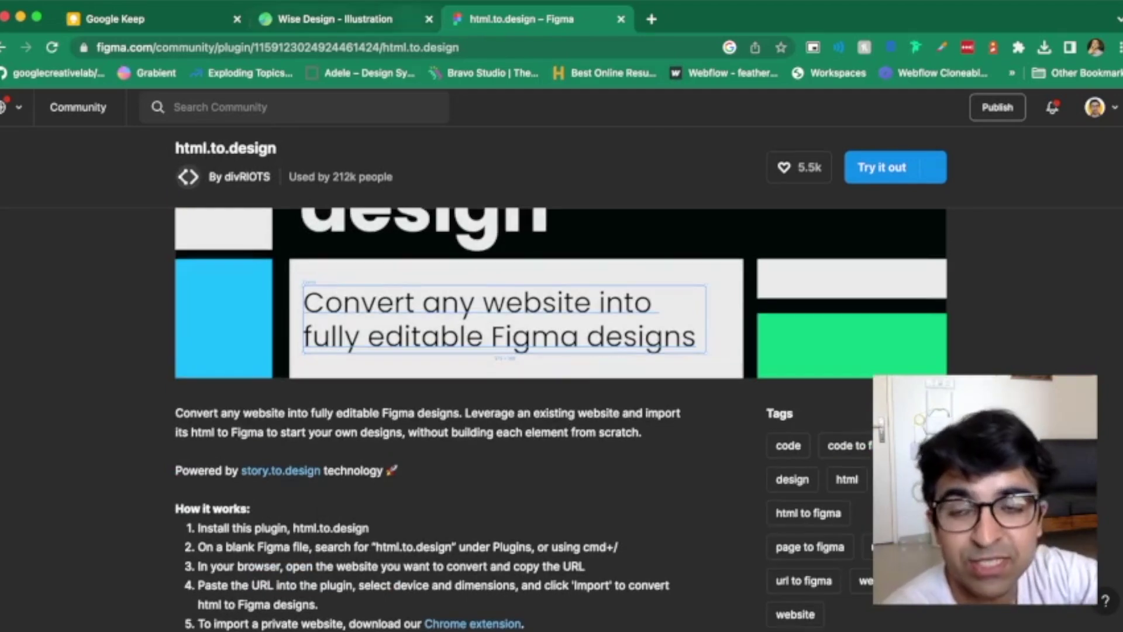
- Scroll to the html.to.design plugin's How it works steps, then return to Wise Design
key(ctrl+shift+Tab)
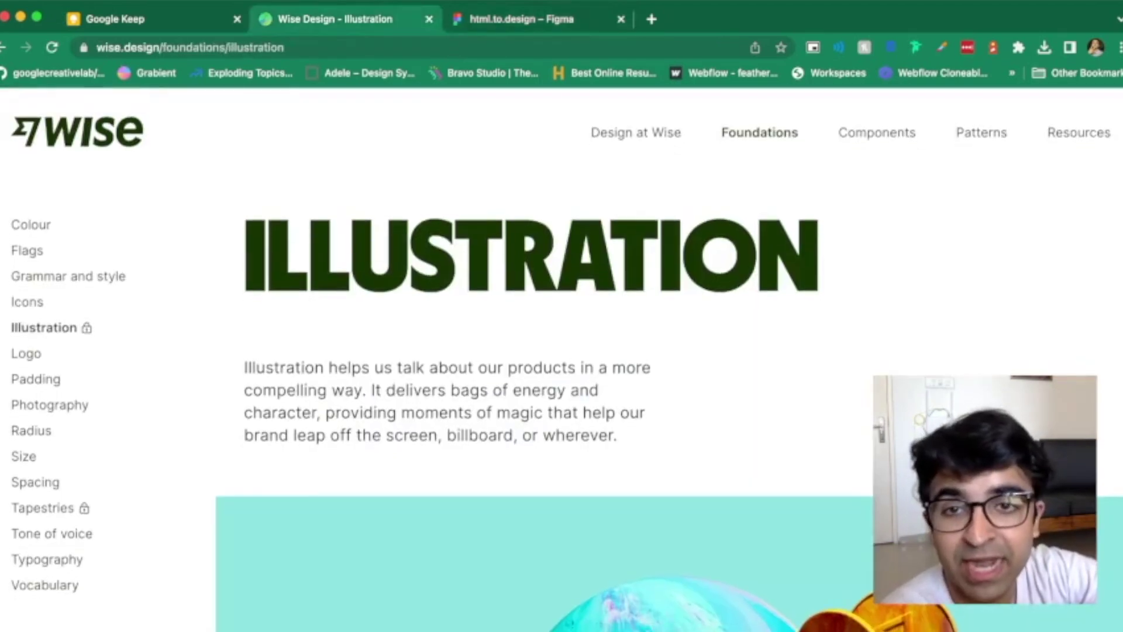
- Browse the Colour foundations and Action button docs, then open the Prokit Gumroad link
key(alt+Left)
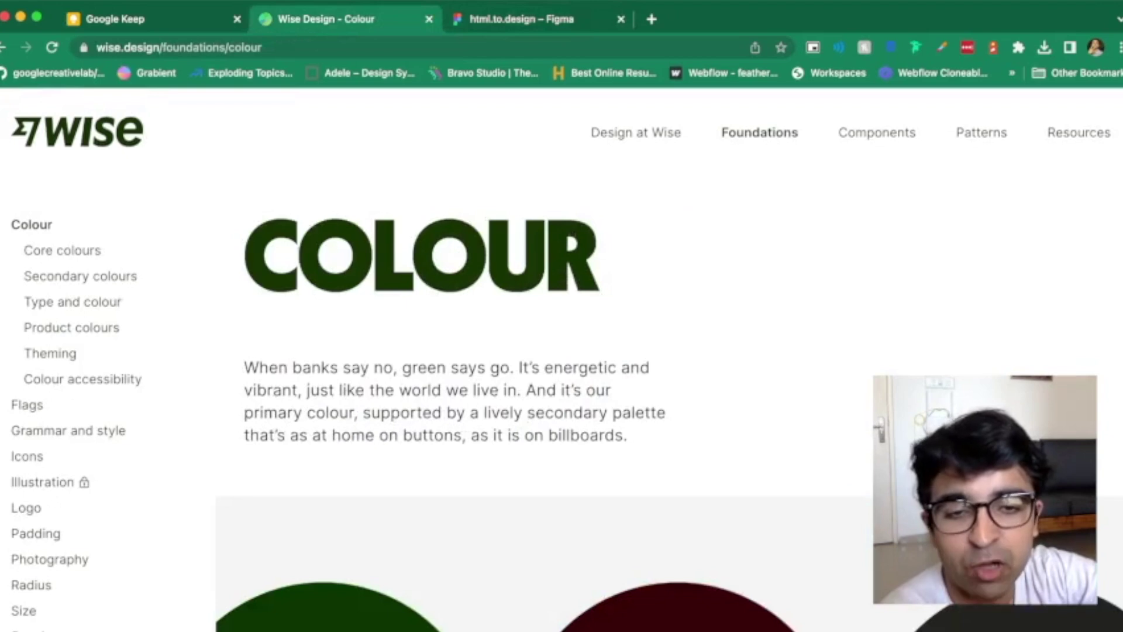
scroll(667, 359, down, 10)
scroll(667, 351, down, 7)
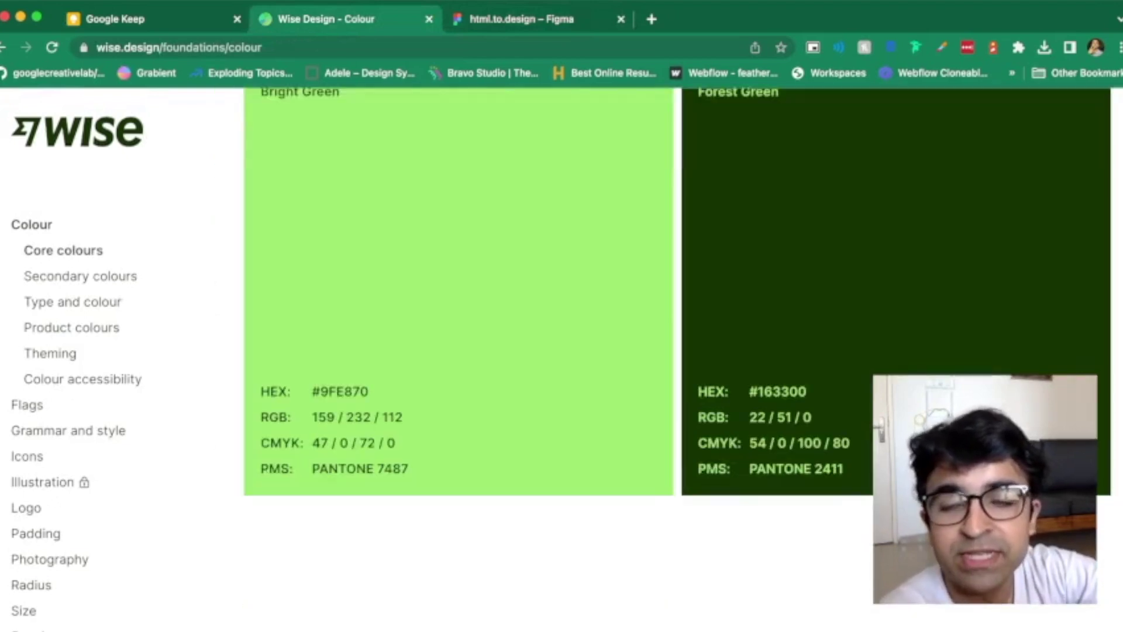
scroll(667, 351, up, 2)
scroll(562, 351, up, 3)
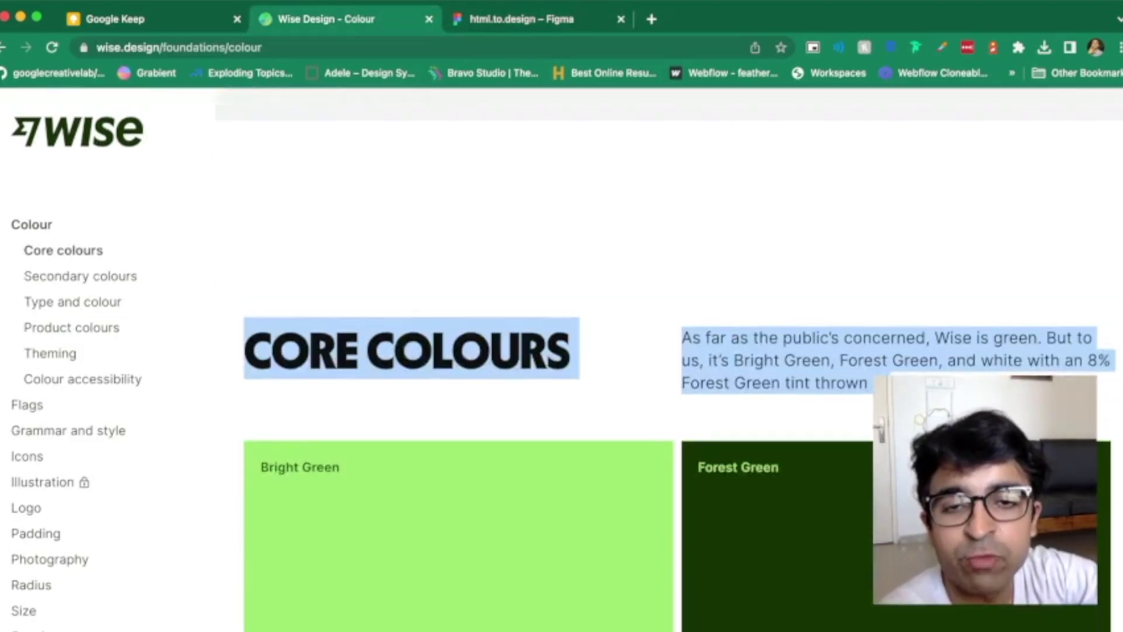
scroll(562, 350, down, 2)
scroll(562, 352, down, 10)
scroll(562, 351, down, 6)
scroll(562, 351, down, 2)
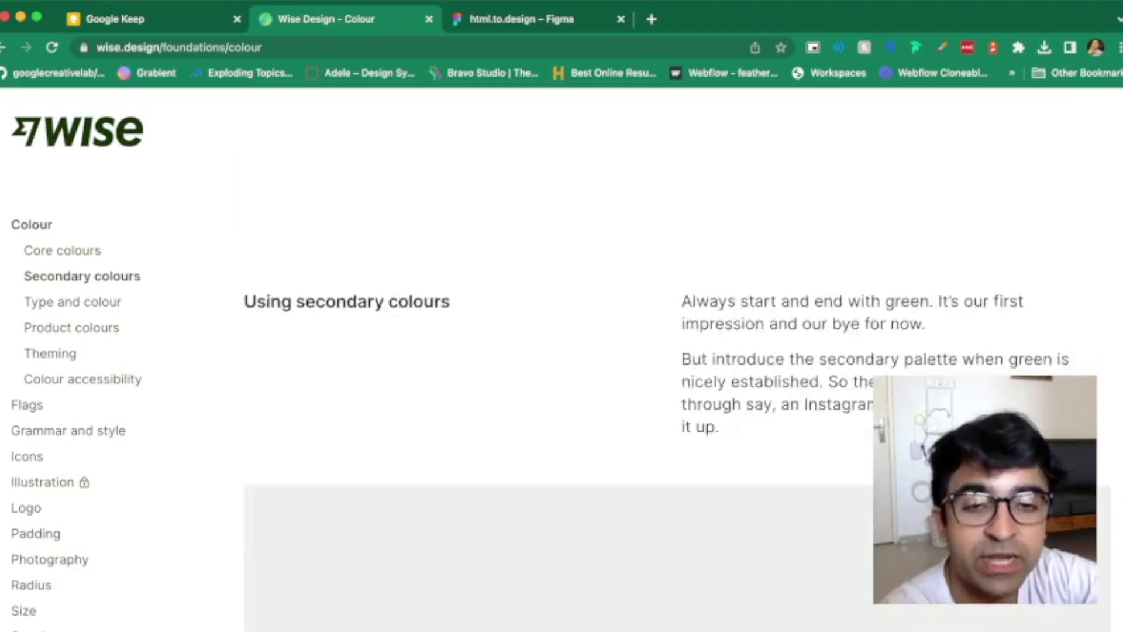
scroll(562, 351, down, 3)
scroll(562, 351, down, 3)
scroll(561, 351, down, 6)
scroll(562, 351, down, 5)
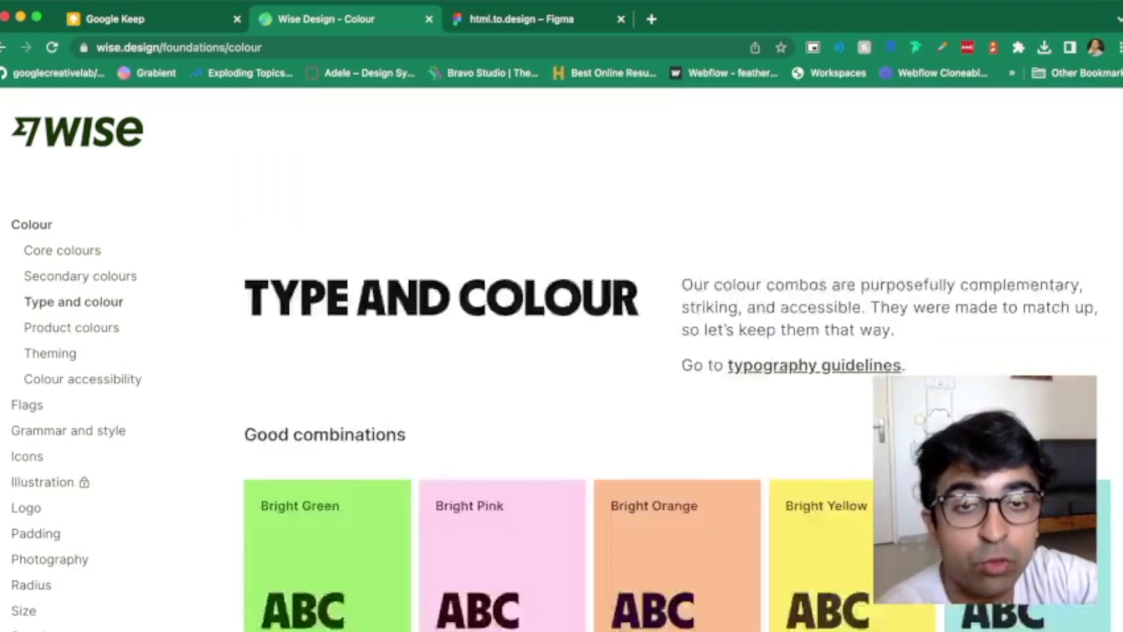
scroll(562, 351, down, 3)
scroll(562, 351, down, 3)
scroll(562, 351, down, 4)
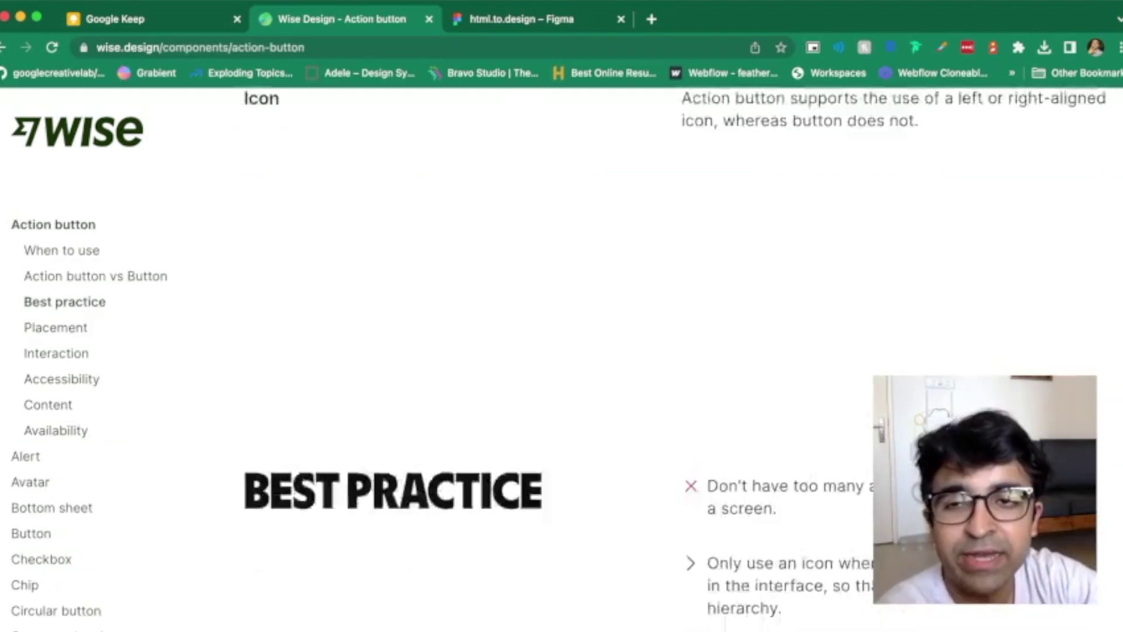
scroll(562, 351, up, 5)
scroll(562, 351, up, 8)
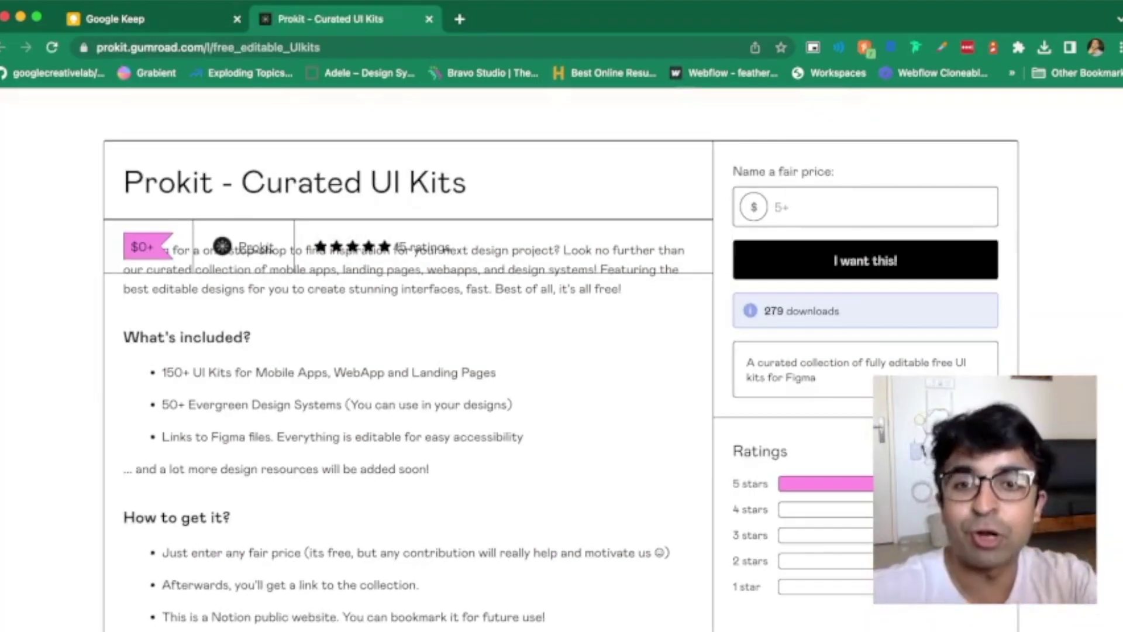
scroll(562, 395, down, 10)
scroll(562, 395, down, 3)
scroll(562, 395, down, 3)
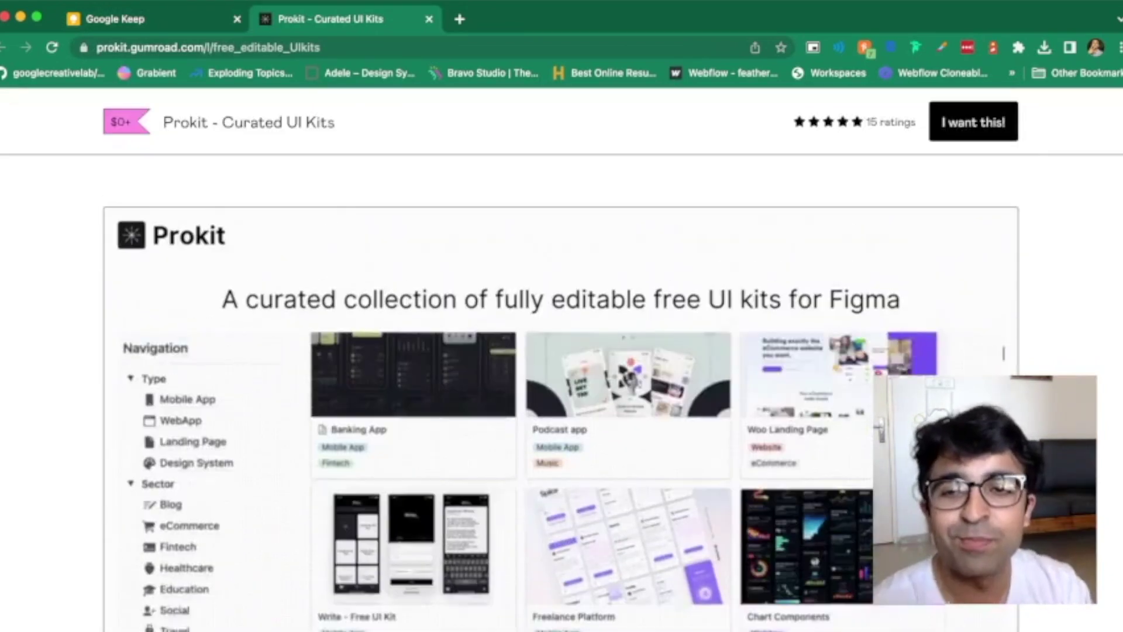
scroll(1003, 353, down, 2)
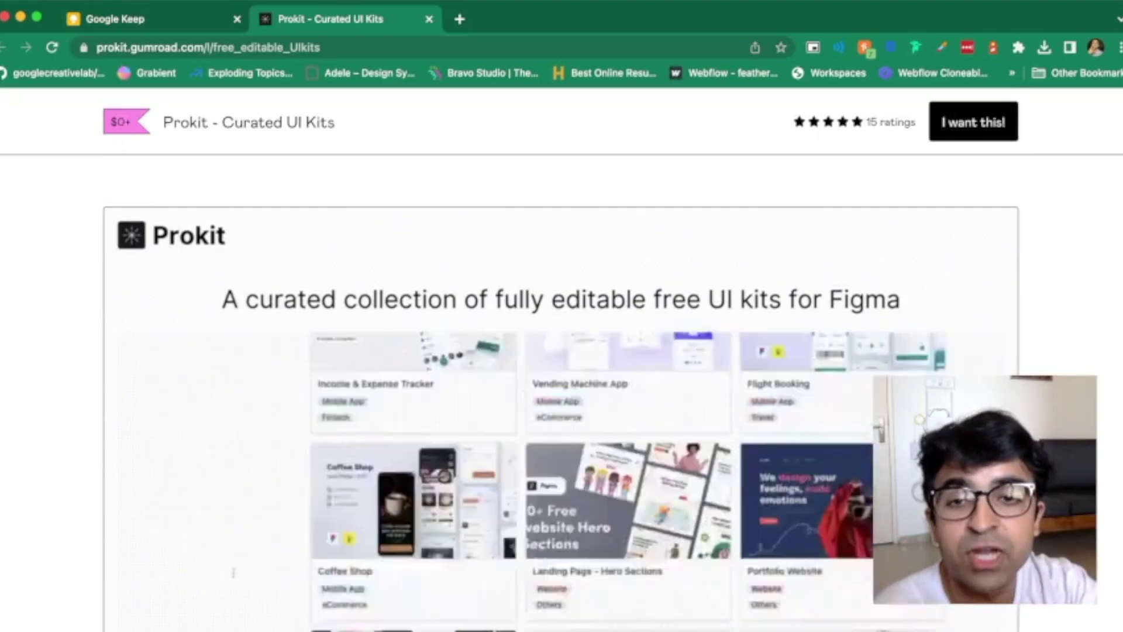
scroll(233, 573, down, 2)
scroll(232, 572, down, 4)
scroll(561, 396, down, 1)
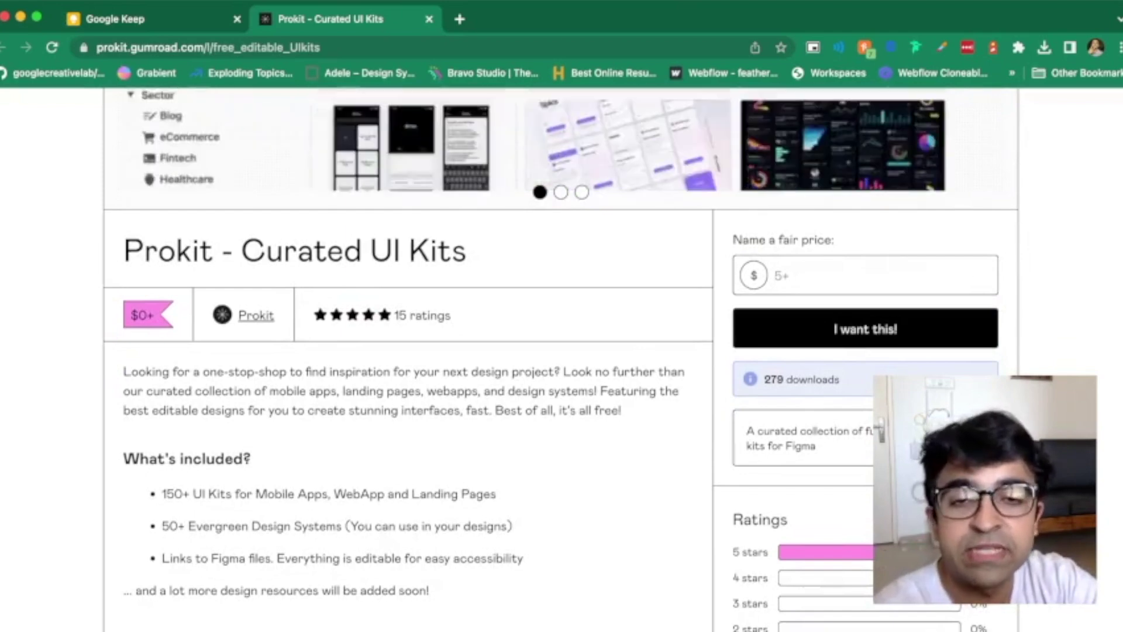
scroll(562, 351, up, 3)
scroll(562, 351, down, 1)
scroll(562, 351, down, 3)
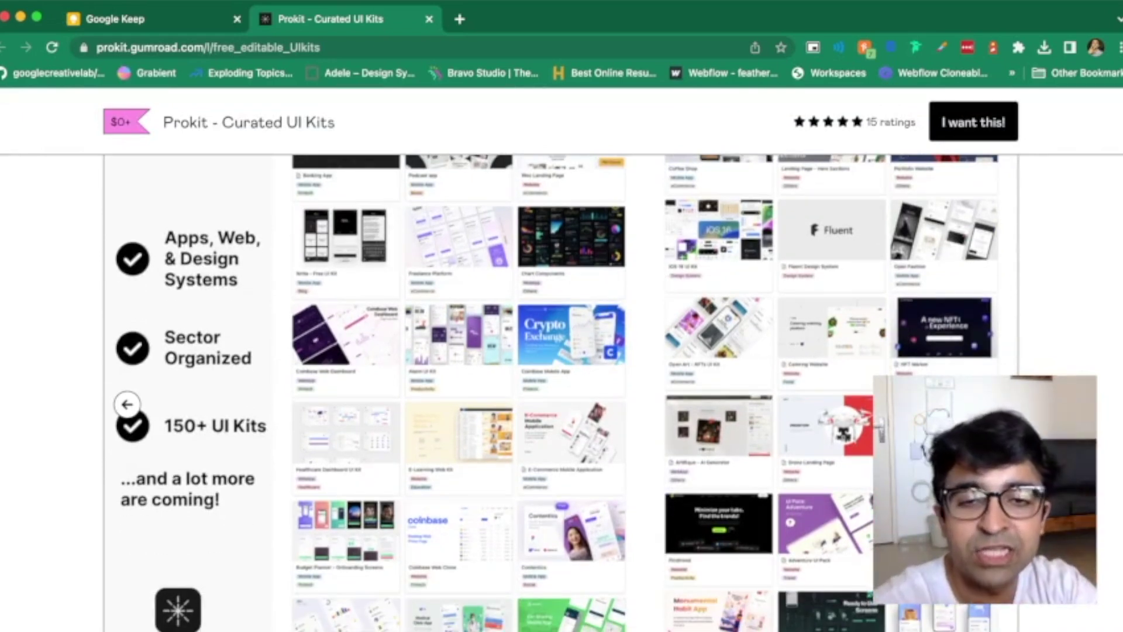
scroll(562, 396, down, 1)
scroll(561, 395, down, 3)
scroll(561, 395, down, 5)
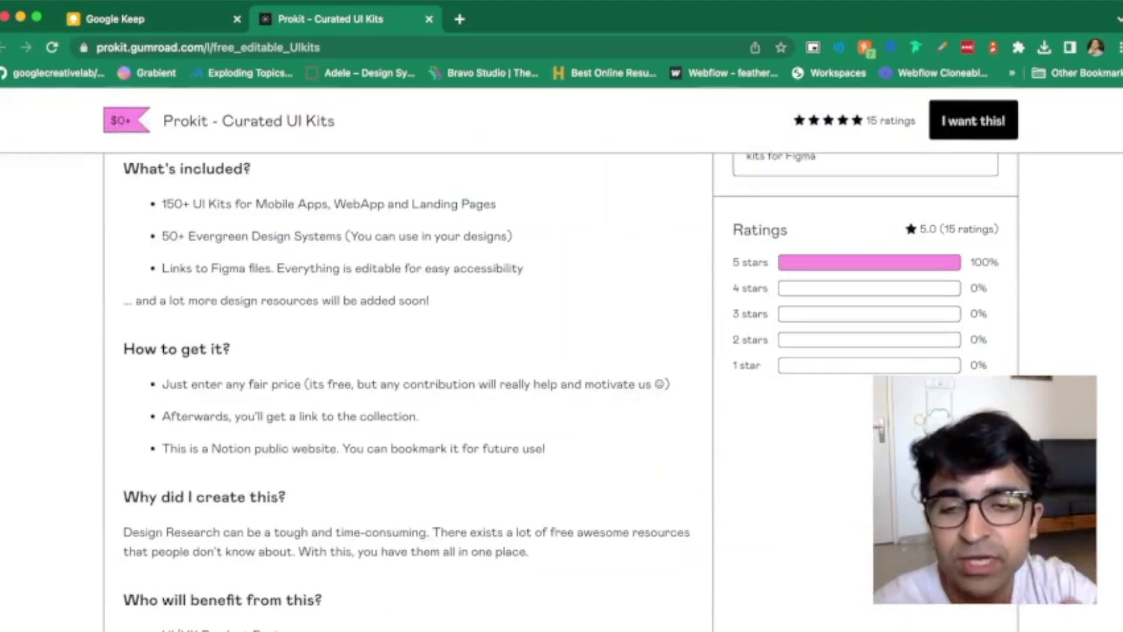
scroll(407, 396, down, 3)
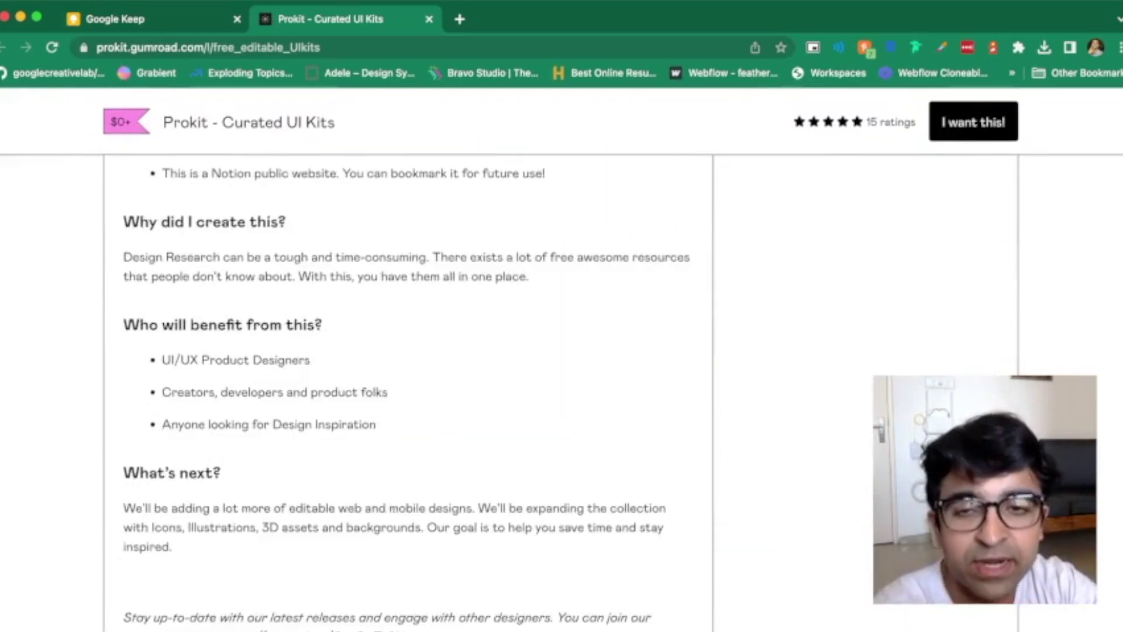
scroll(561, 351, up, 10)
scroll(561, 352, down, 3)
scroll(561, 351, up, 1)
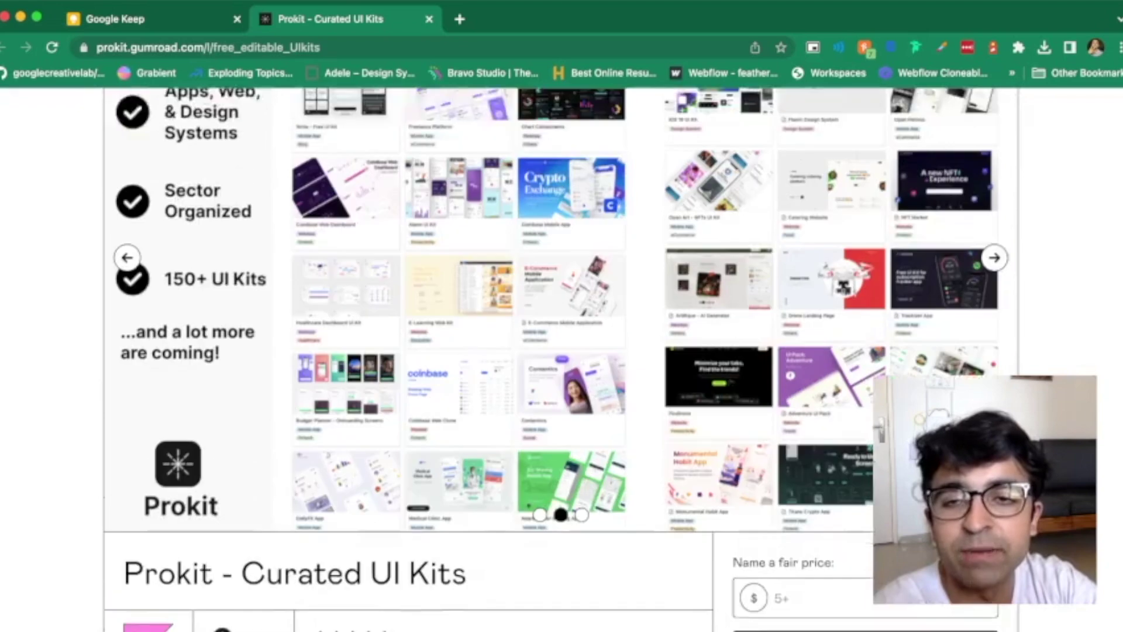
scroll(561, 351, up, 2)
scroll(562, 351, up, 2)
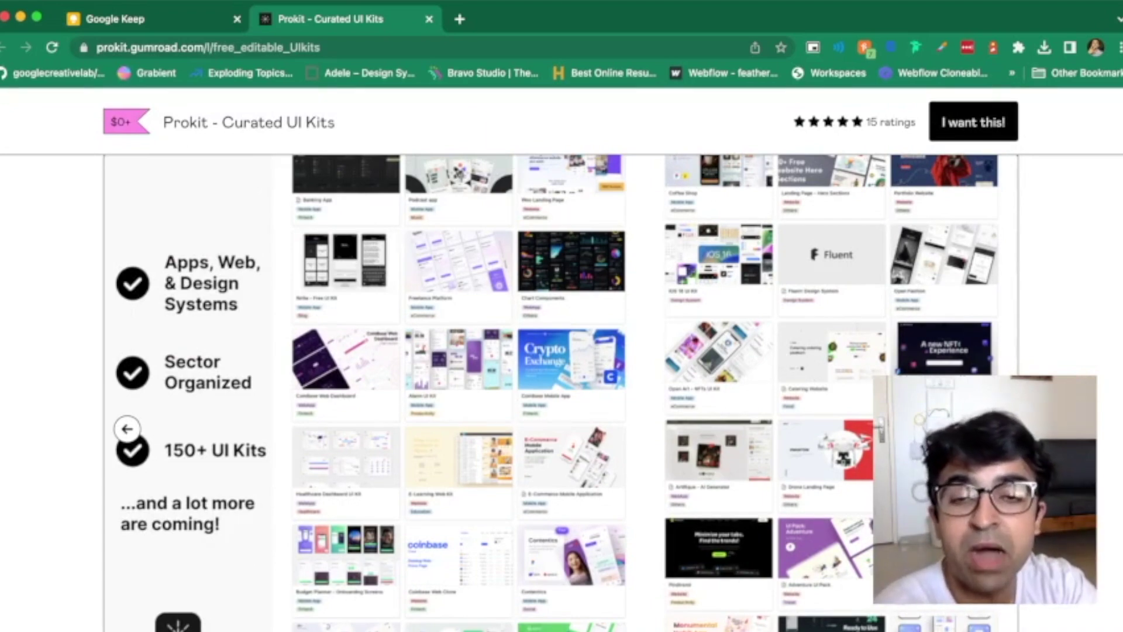
scroll(561, 351, down, 2)
scroll(562, 351, down, 2)
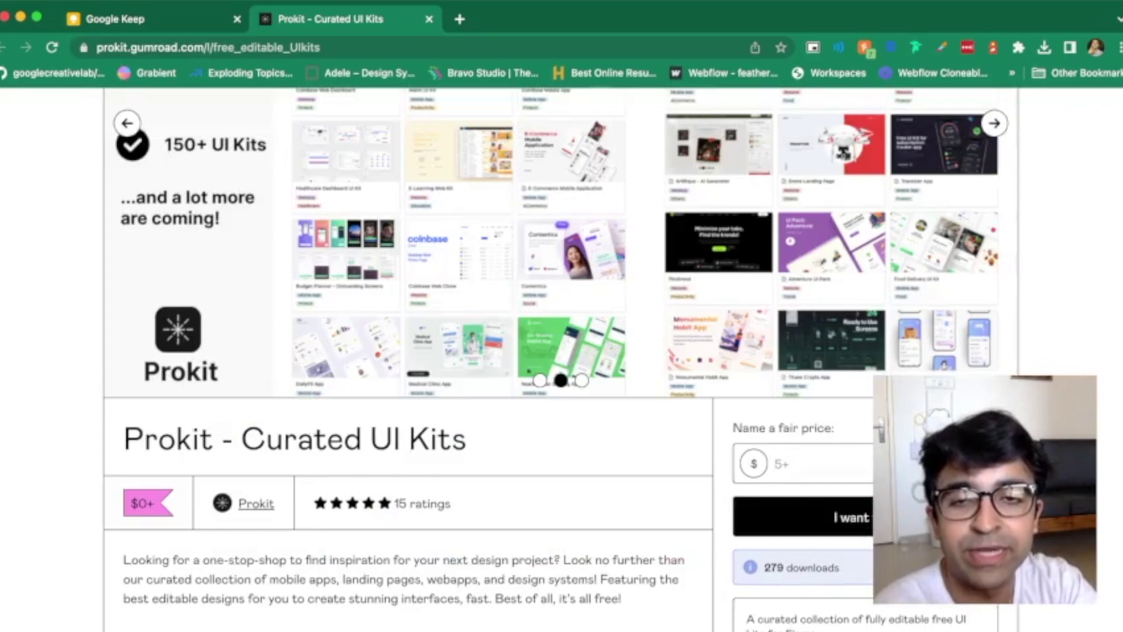
scroll(562, 351, down, 3)
scroll(561, 351, up, 5)
scroll(562, 395, right, 3)
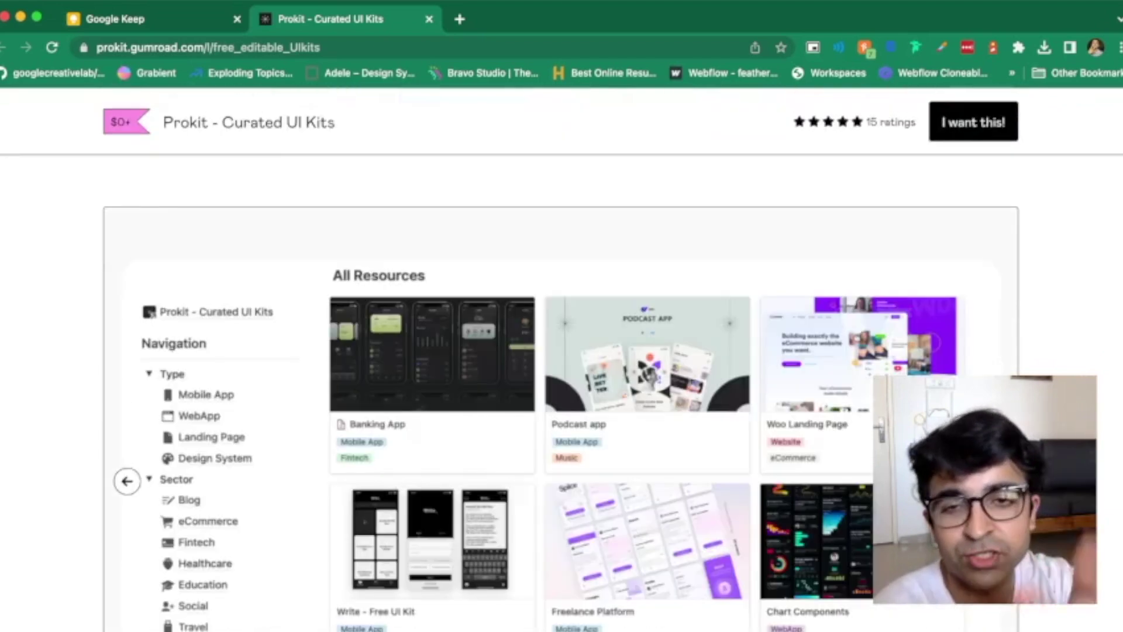
scroll(562, 351, down, 2)
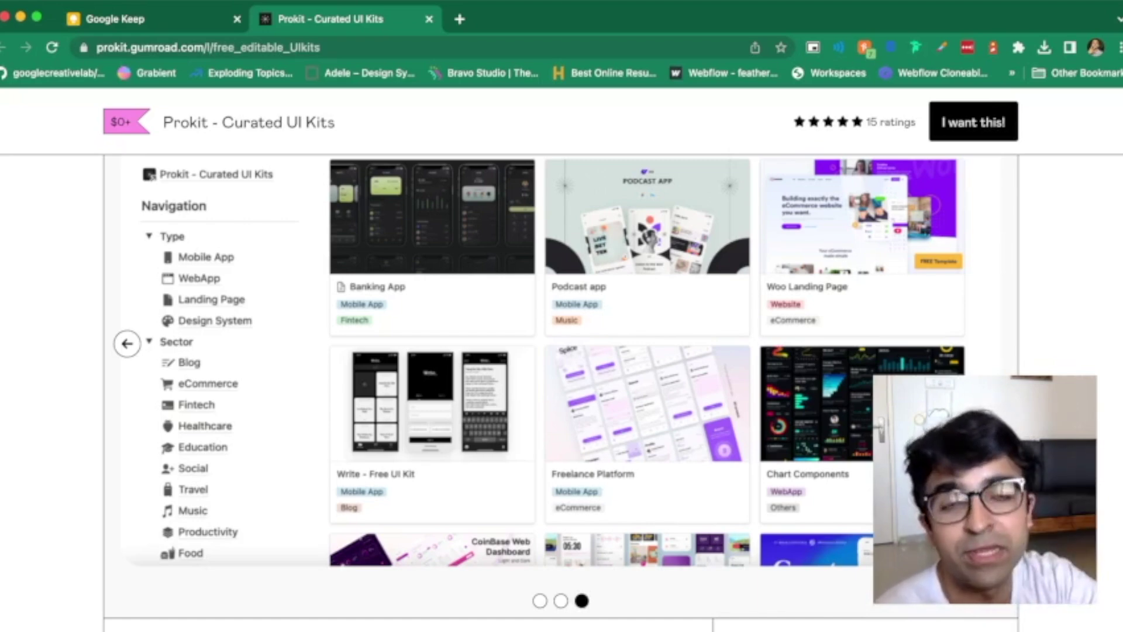
scroll(561, 396, up, 3)
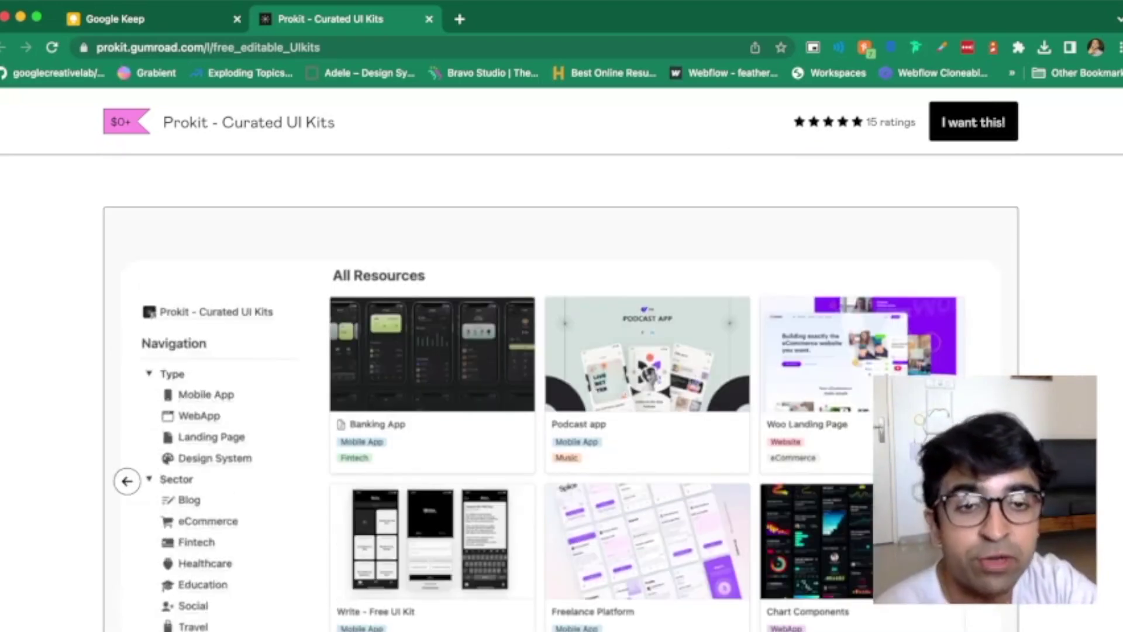
scroll(563, 396, down, 6)
scroll(562, 395, down, 6)
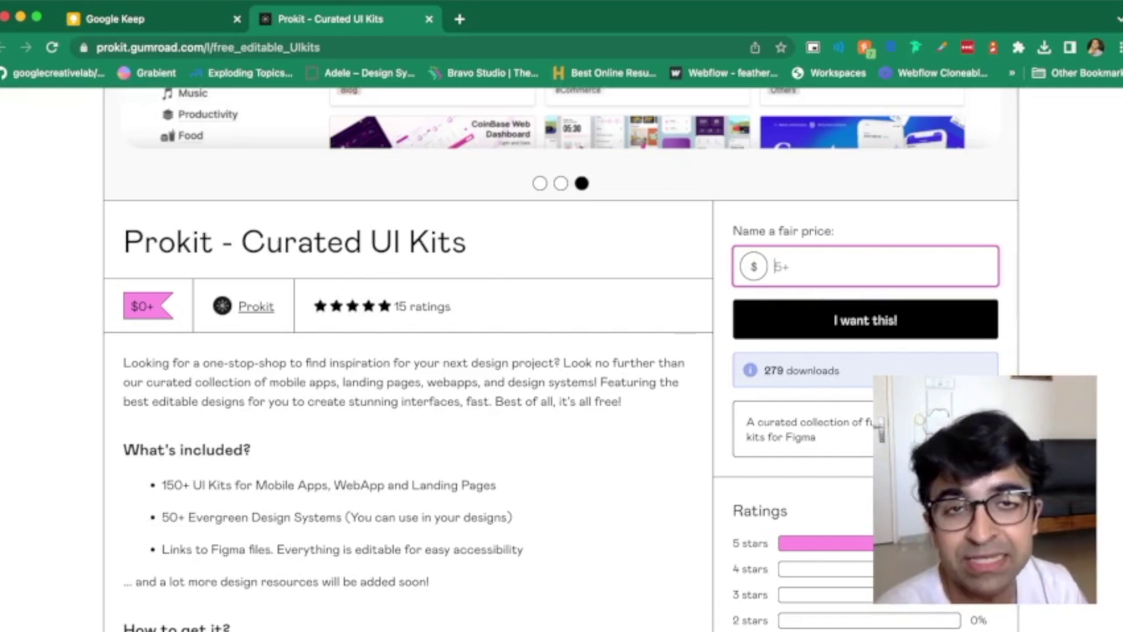
- Scroll the Prokit Gumroad page and its UI kit carousel, then load roadmap.sh/design-system
key(super+bracketleft)
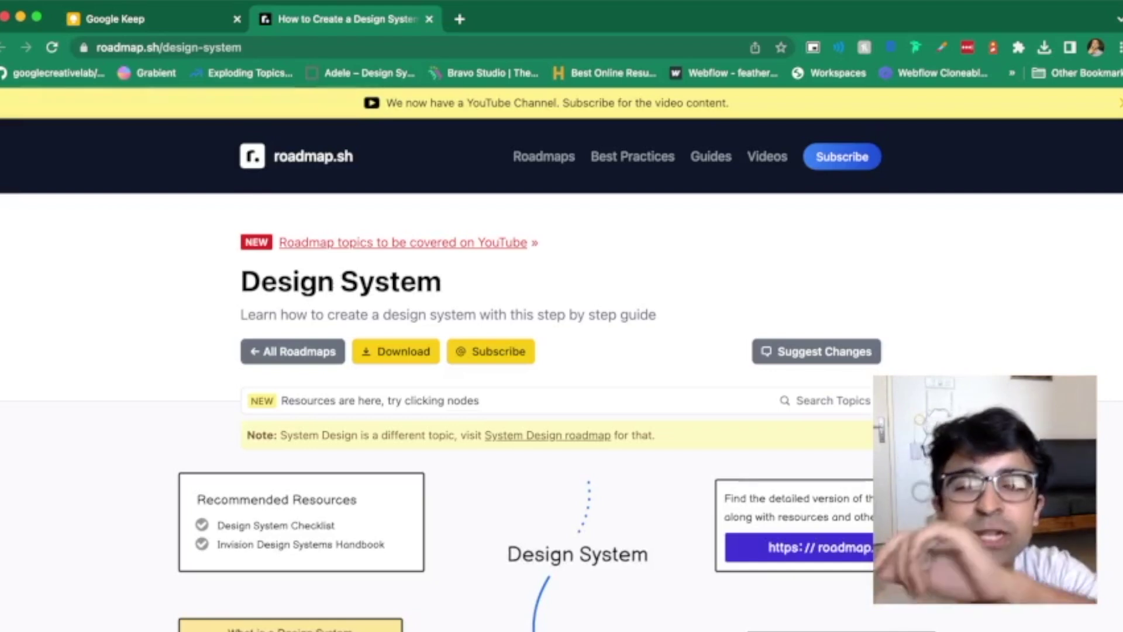
scroll(561, 395, down, 1)
scroll(562, 394, down, 1)
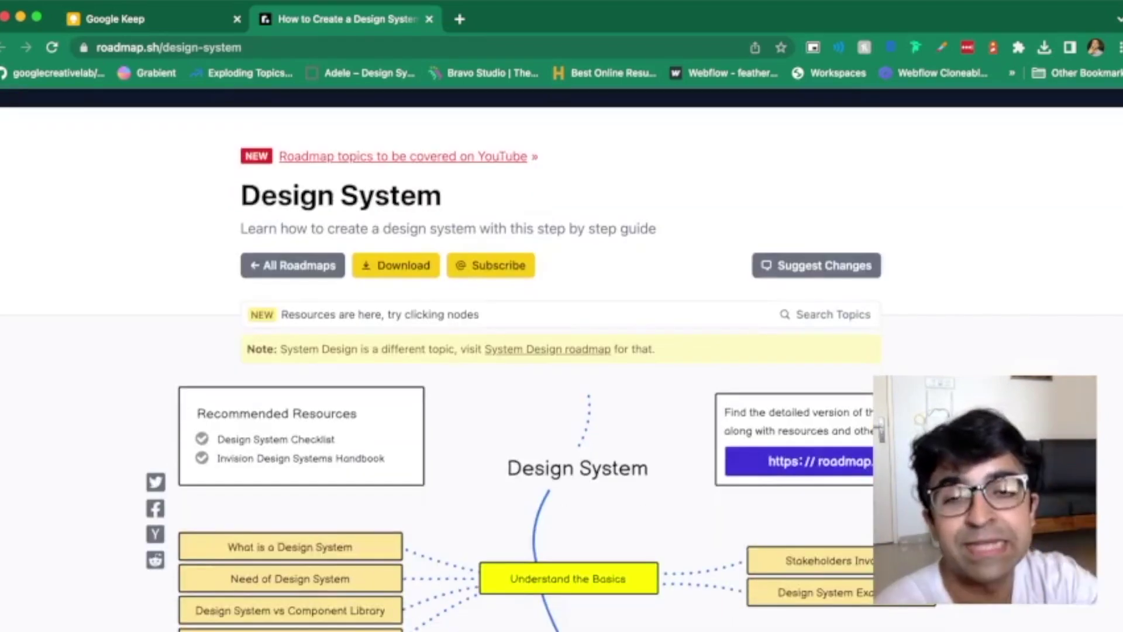
scroll(289, 352, down, 5)
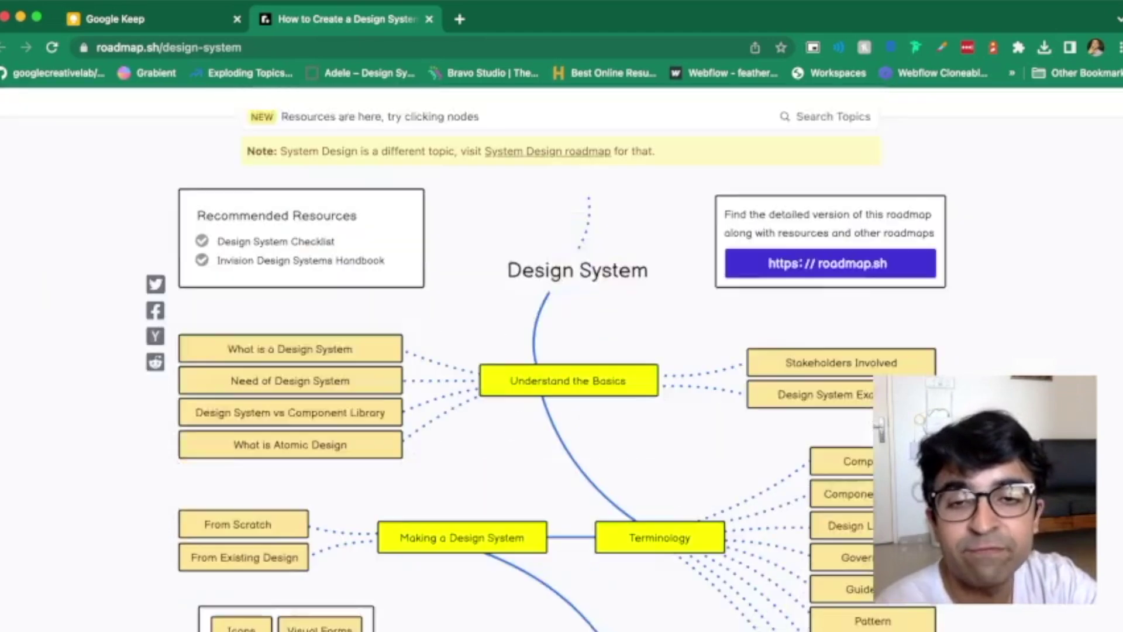
scroll(290, 351, down, 1)
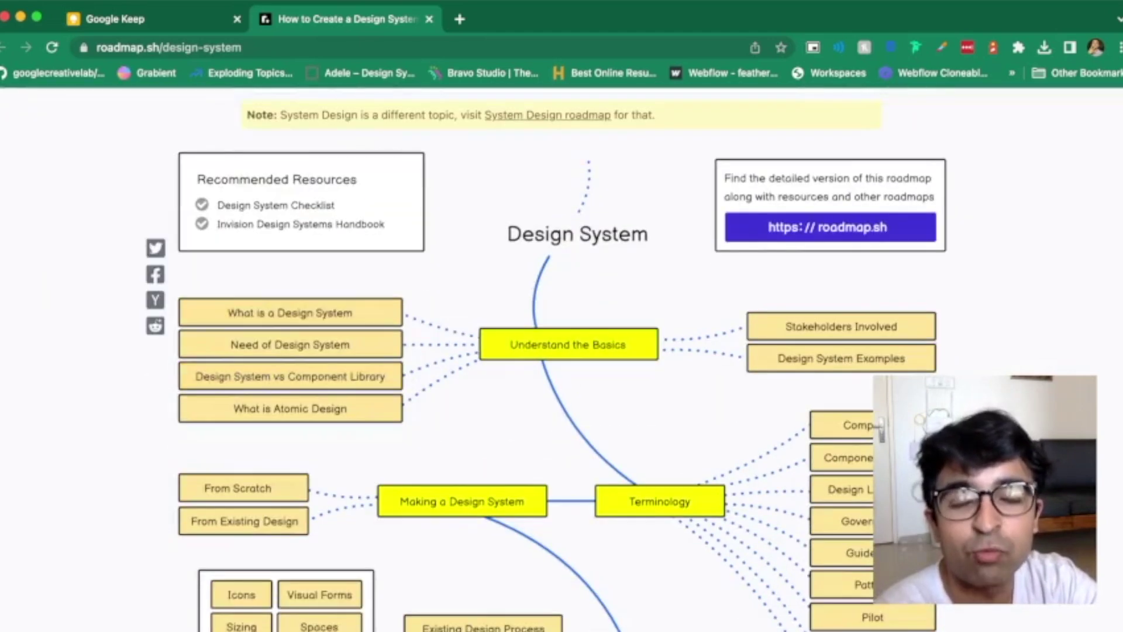
scroll(562, 350, down, 2)
scroll(561, 351, down, 1)
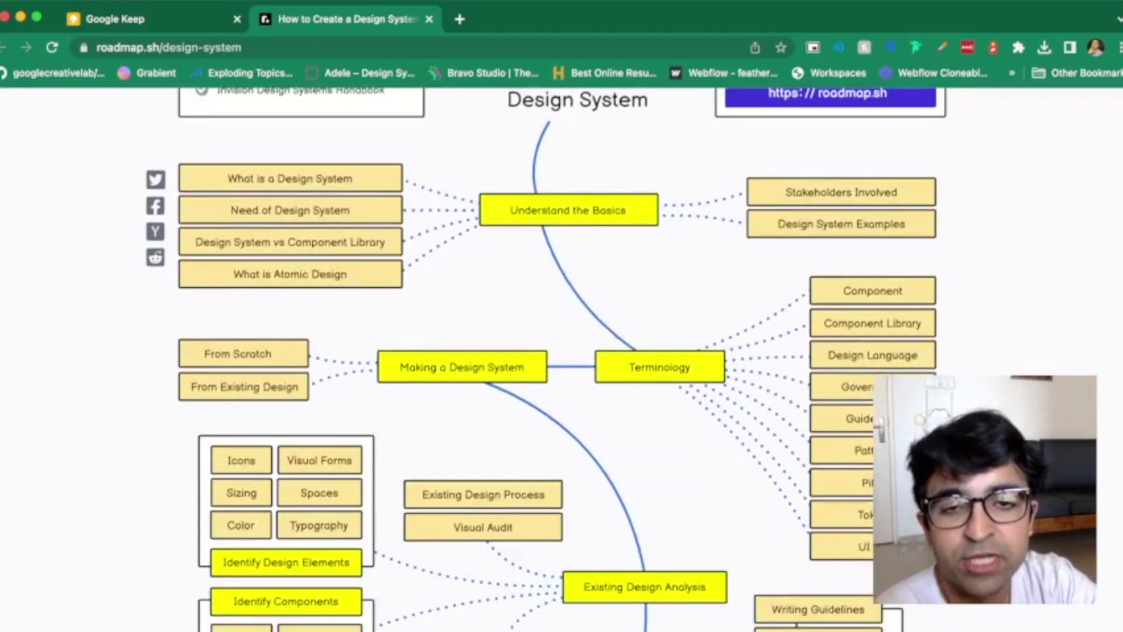
scroll(562, 352, up, 3)
scroll(562, 352, up, 1)
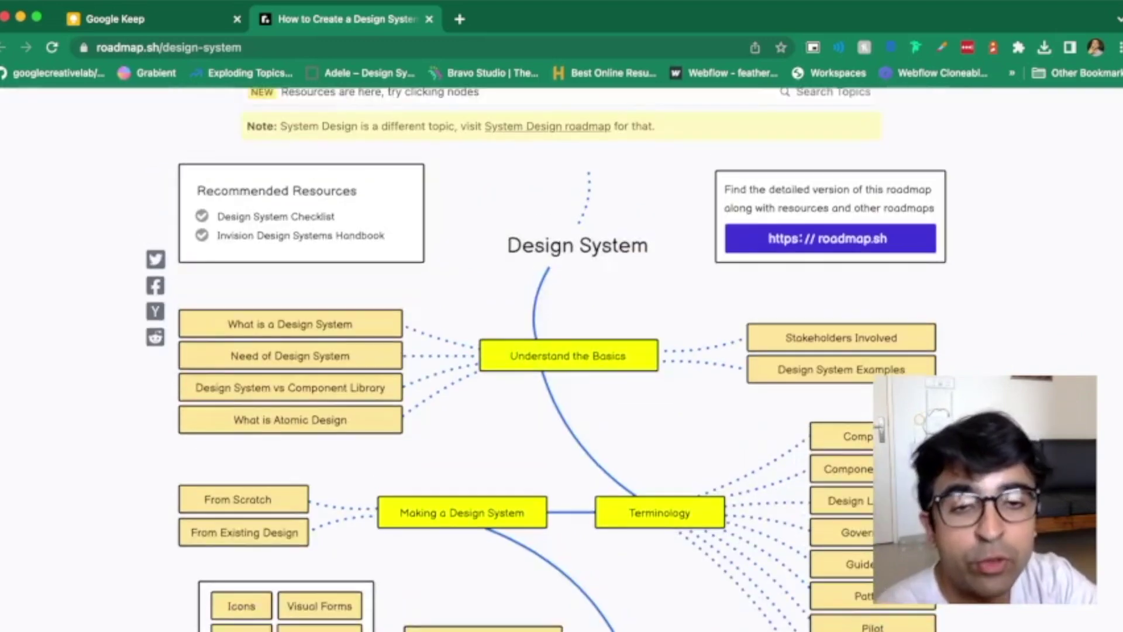
scroll(561, 351, down, 2)
scroll(562, 351, down, 1)
scroll(561, 351, down, 3)
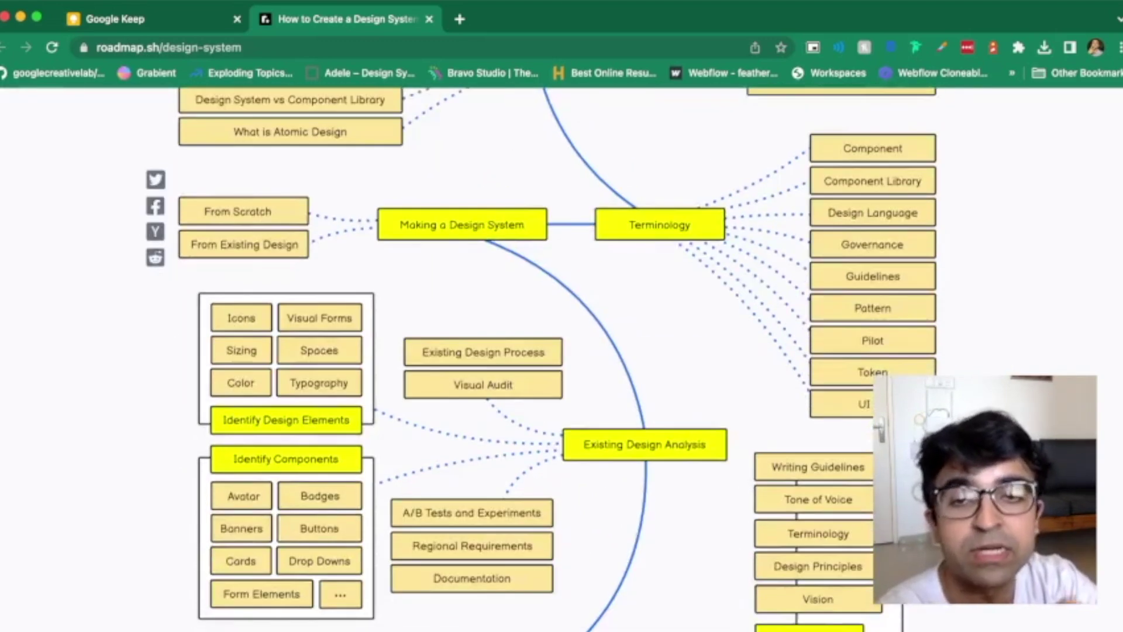
scroll(561, 351, down, 1)
scroll(562, 351, up, 1)
scroll(561, 351, up, 2)
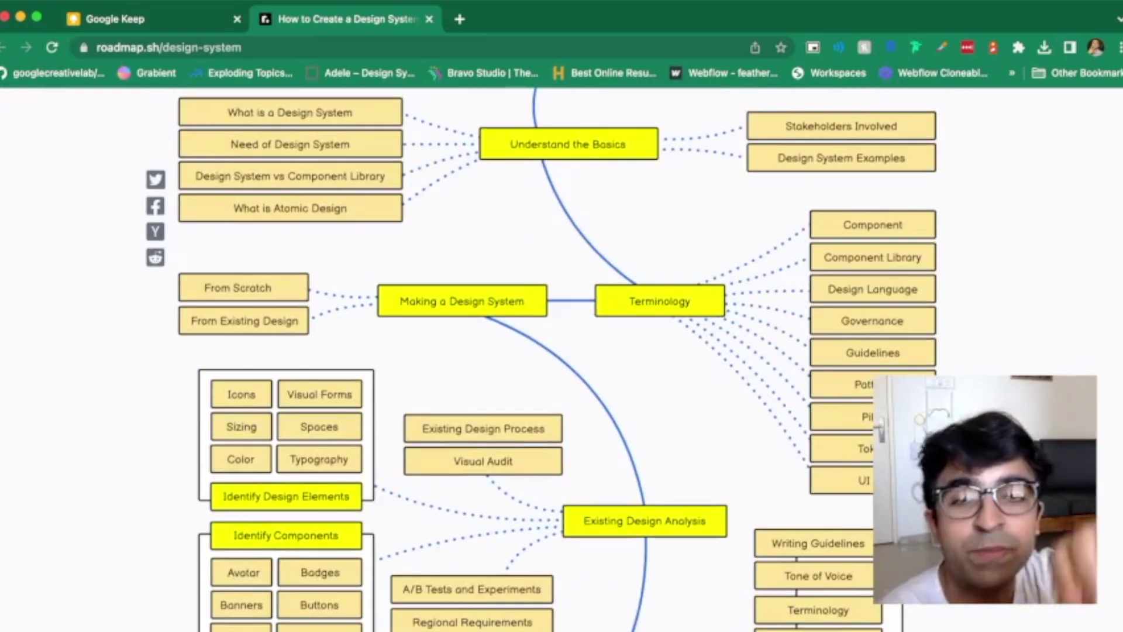
scroll(562, 351, down, 4)
scroll(562, 351, up, 3)
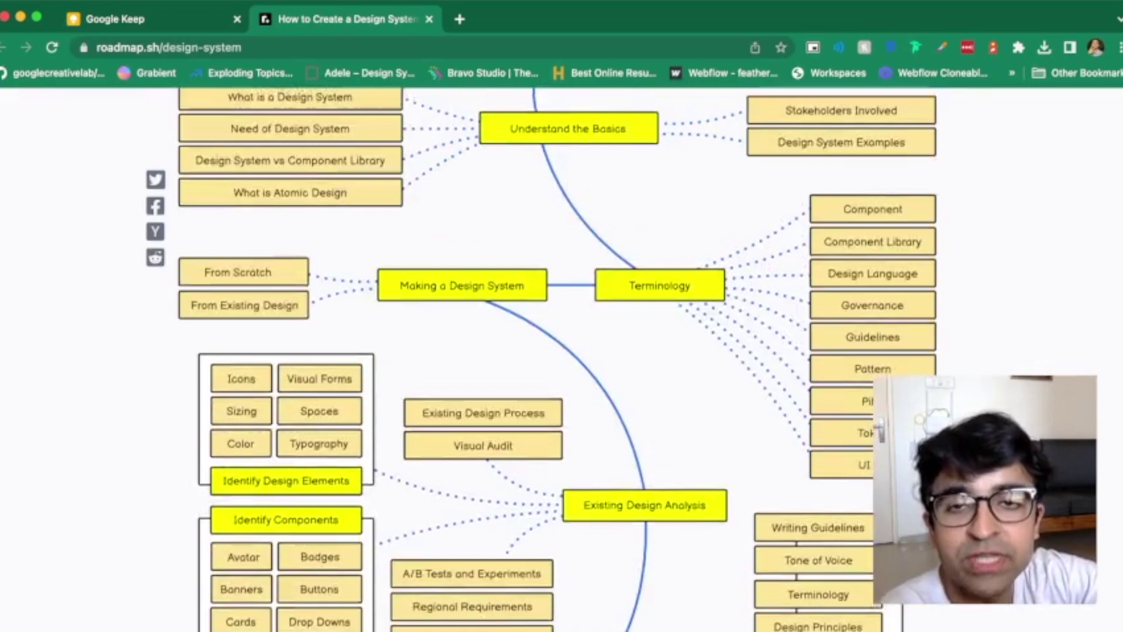
scroll(568, 432, up, 3)
scroll(567, 431, up, 2)
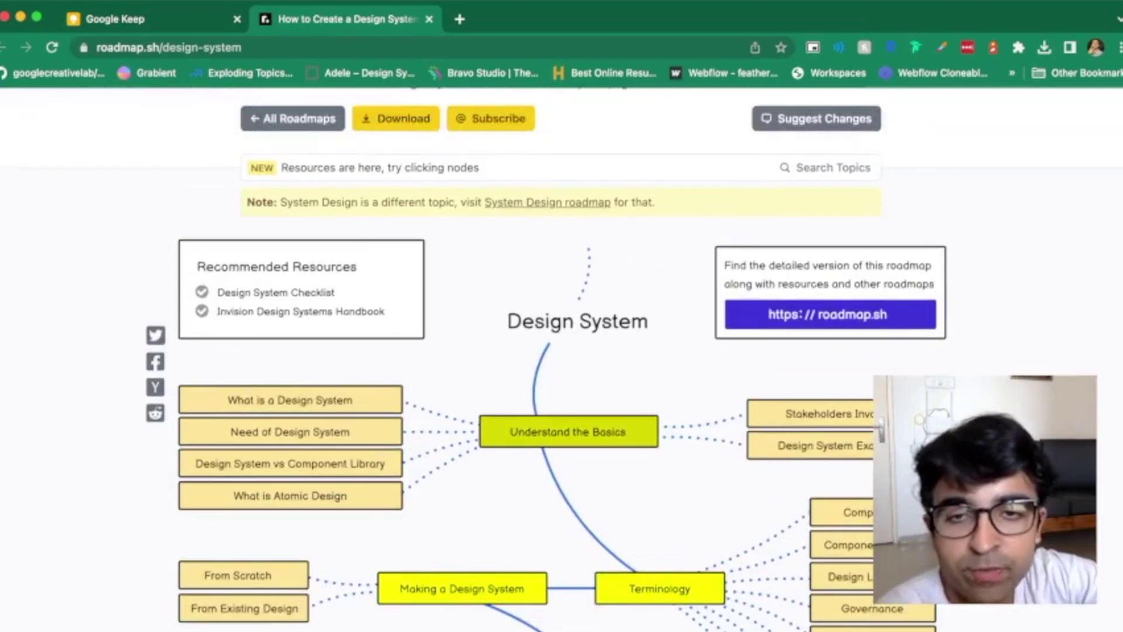
scroll(568, 432, up, 1)
scroll(567, 431, up, 2)
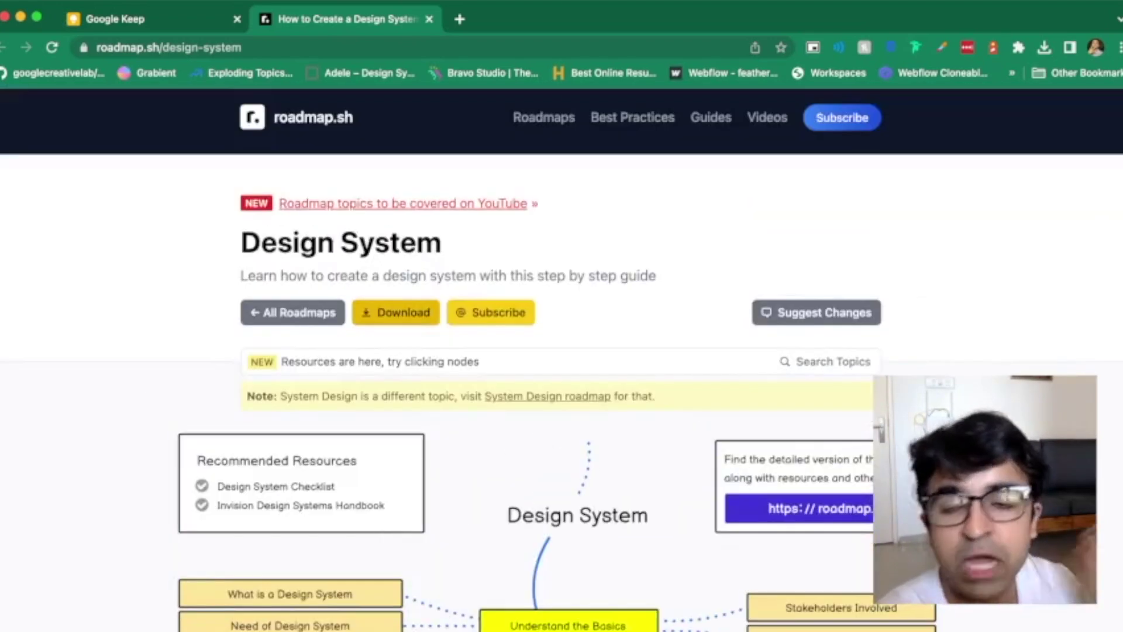
- Scroll through the Design System roadmap chart, then open the All Roadmaps index
click(291, 313)
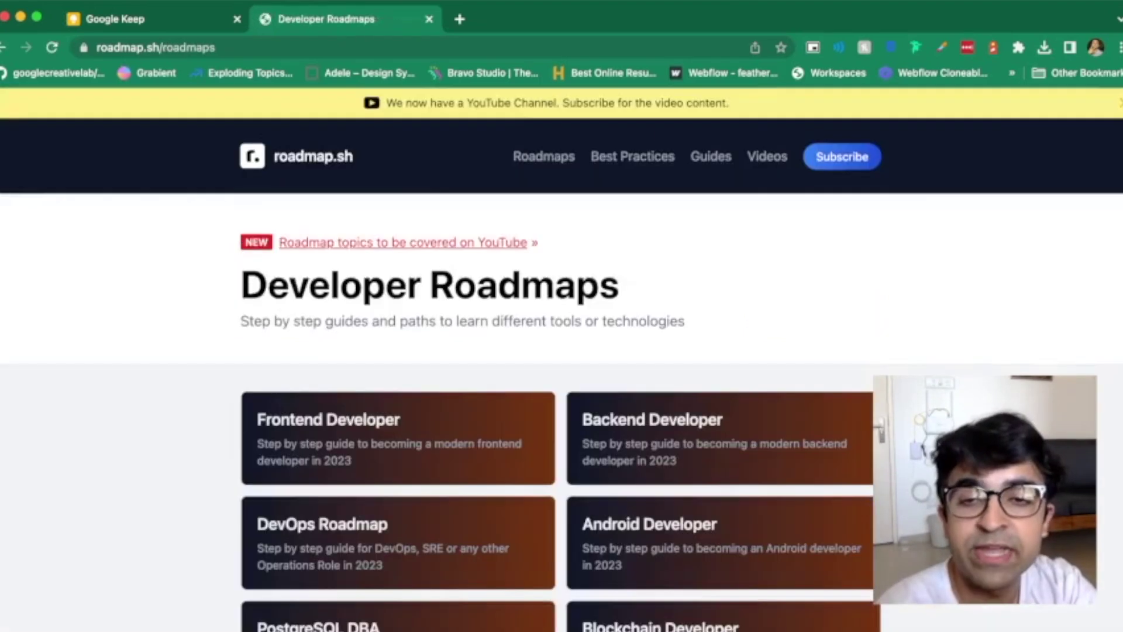
scroll(562, 369, down, 3)
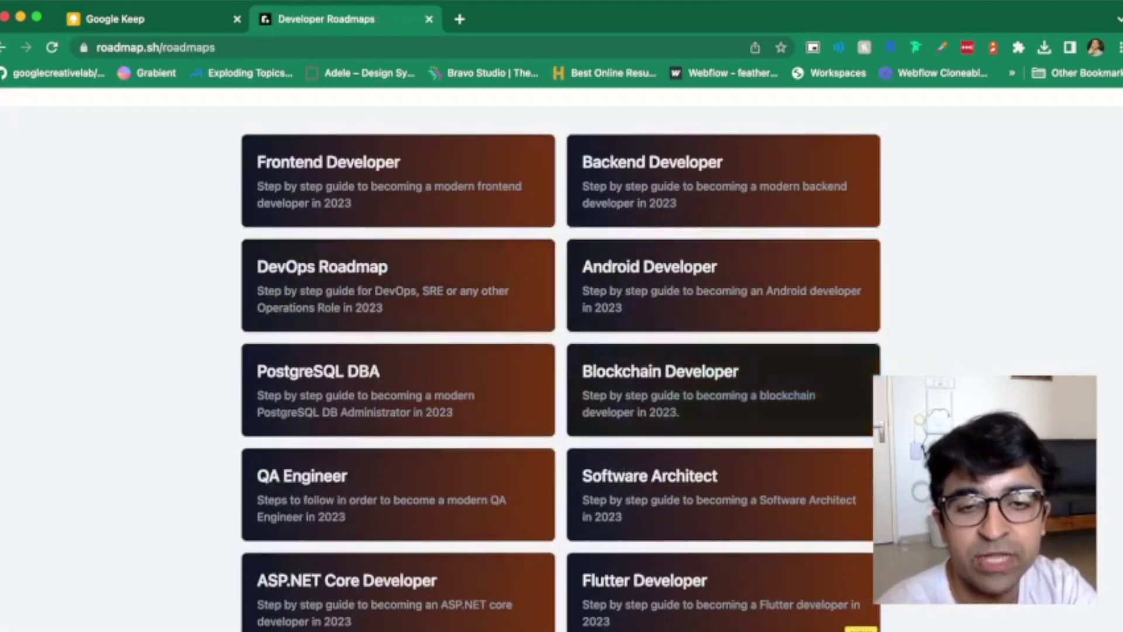
scroll(561, 368, down, 3)
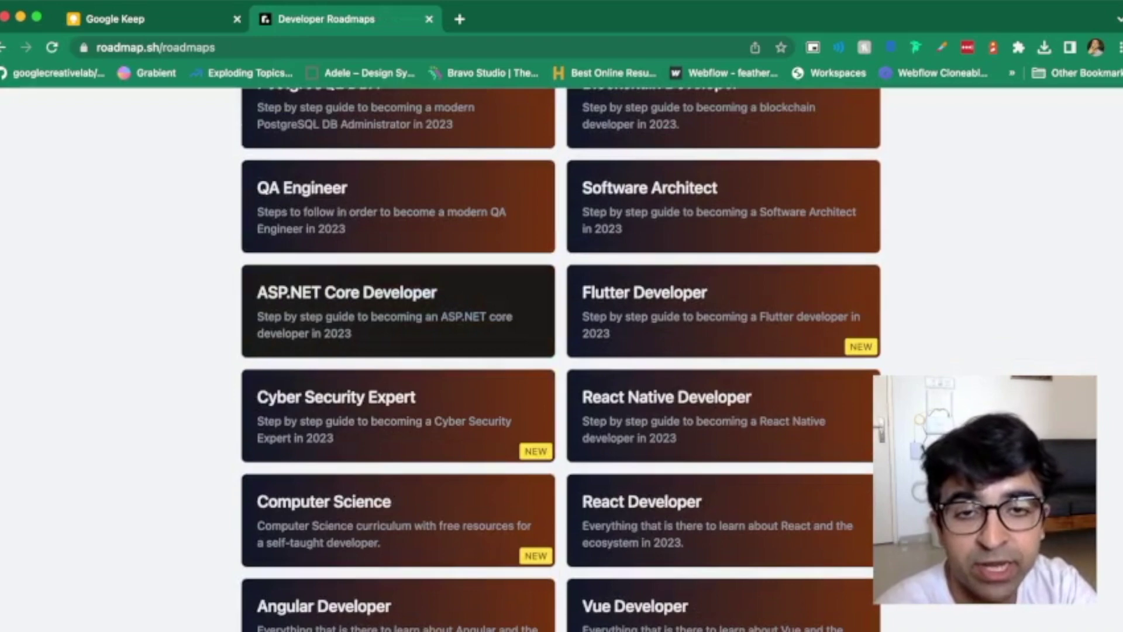
scroll(562, 368, down, 3)
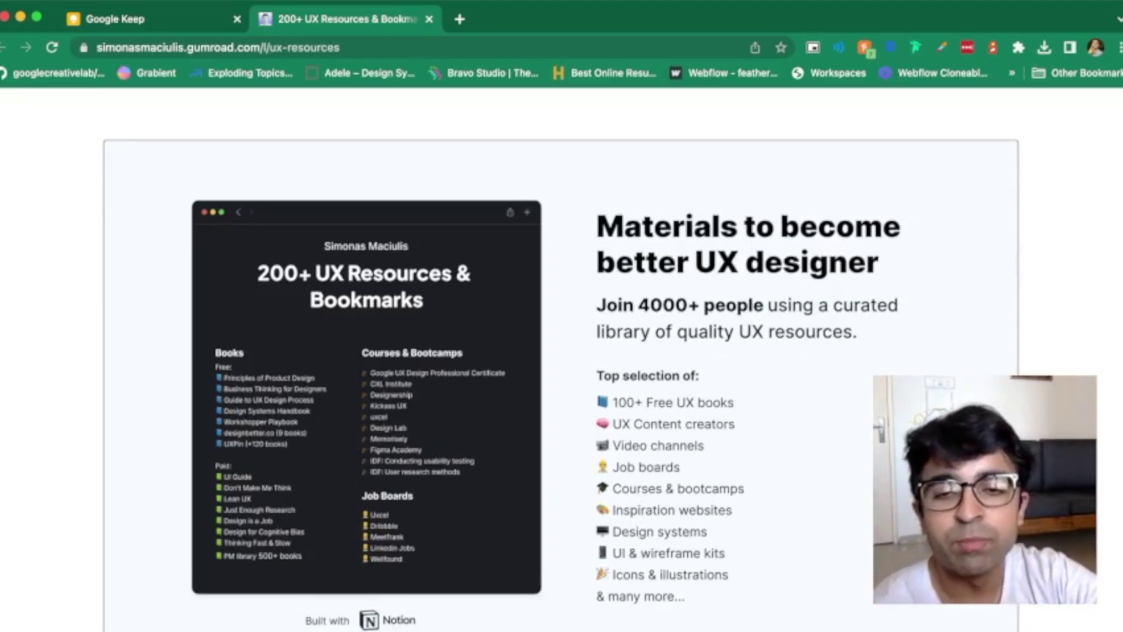
scroll(562, 377, down, 5)
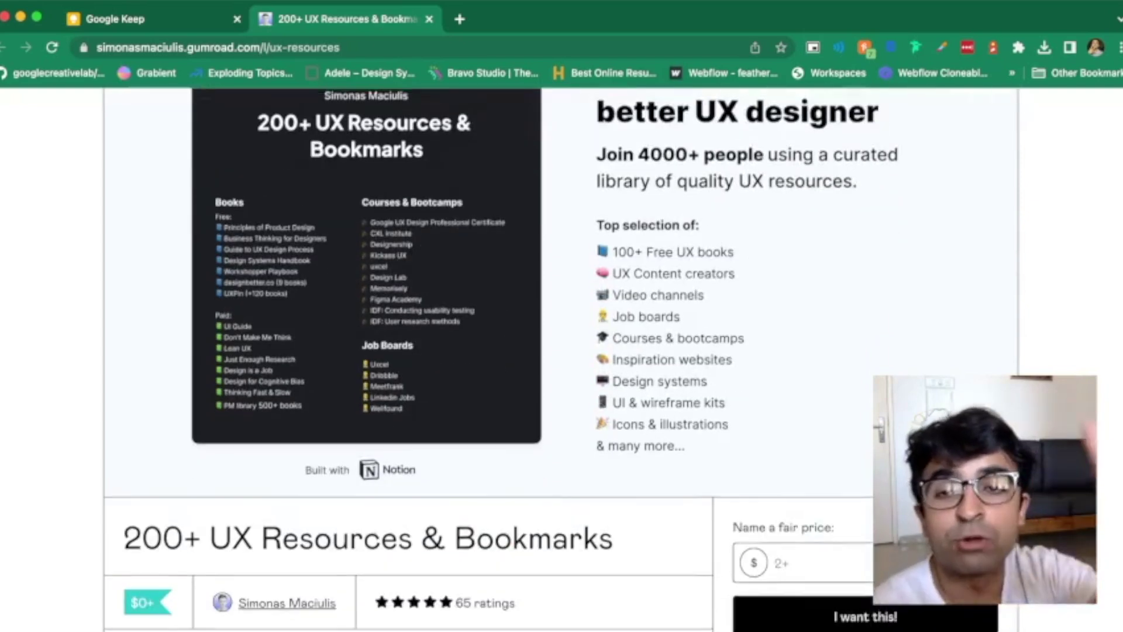
scroll(562, 377, up, 3)
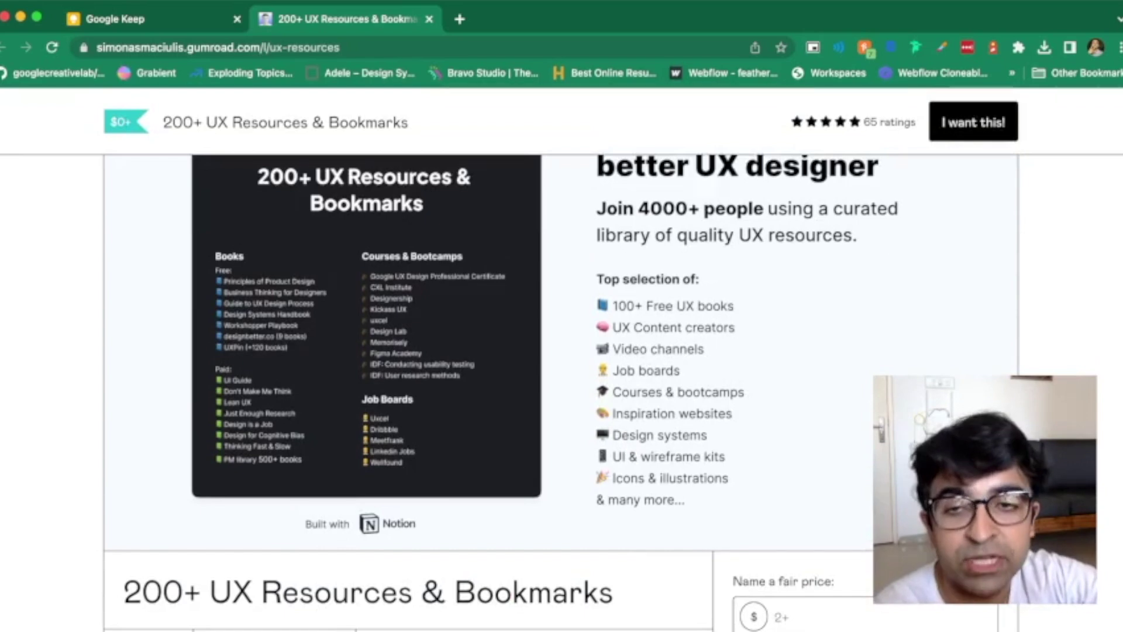
scroll(562, 351, down, 6)
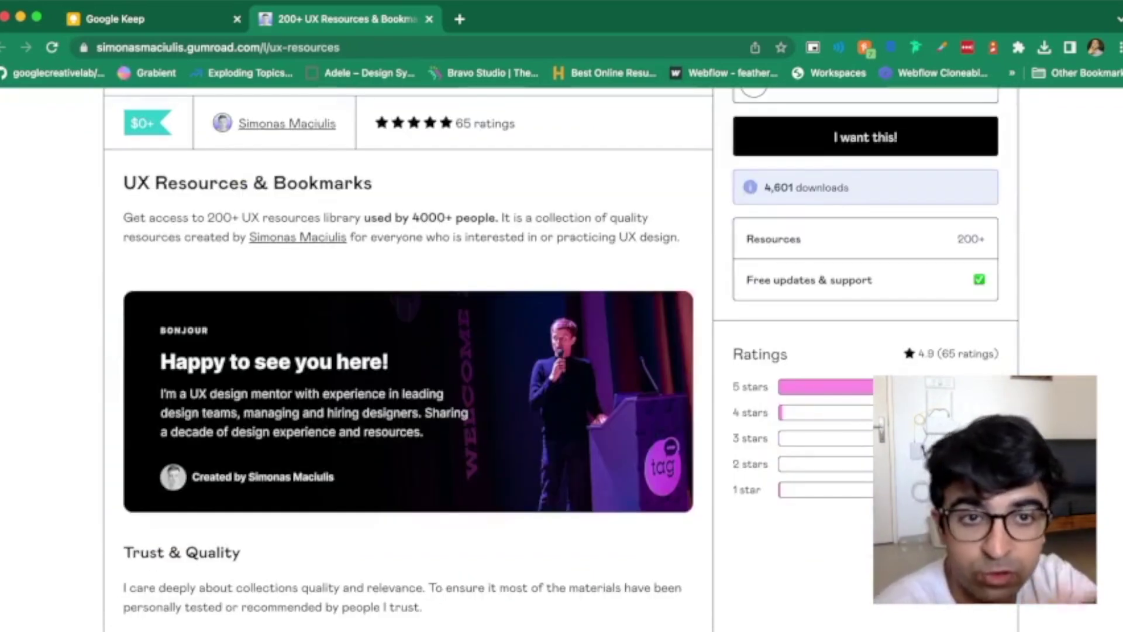
scroll(562, 351, up, 2)
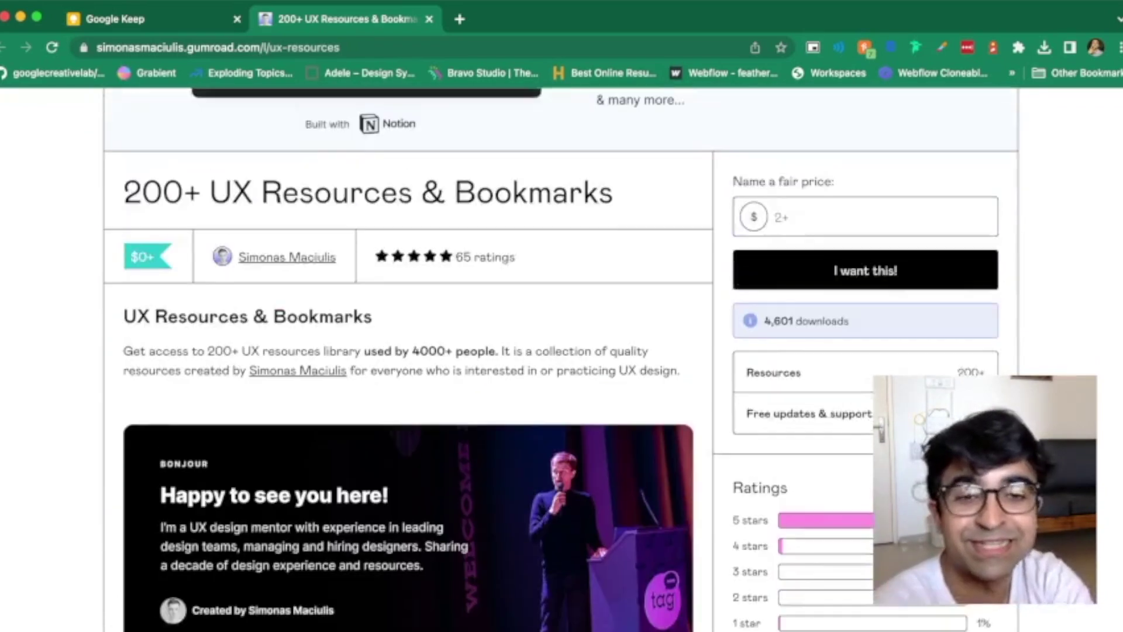
scroll(562, 351, down, 10)
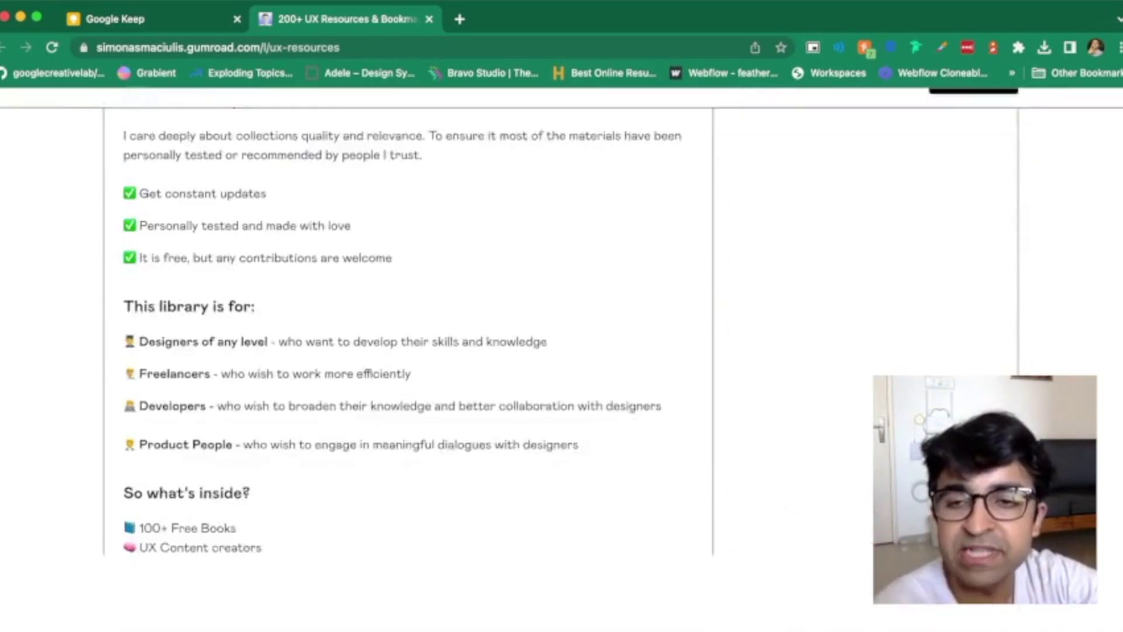
scroll(408, 395, down, 1)
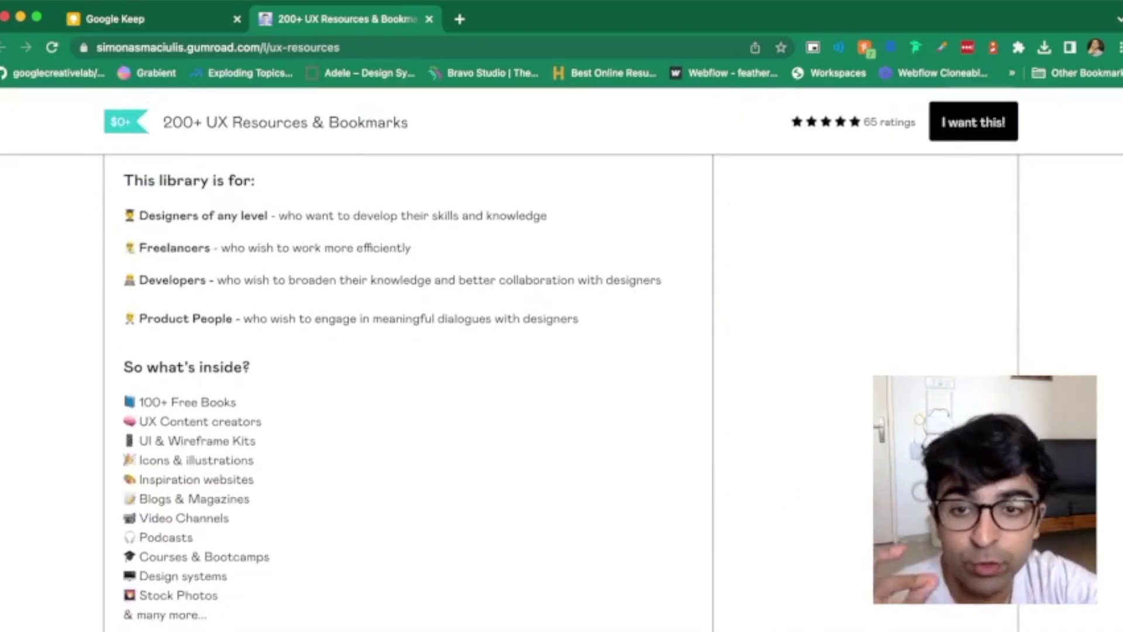
scroll(408, 395, down, 5)
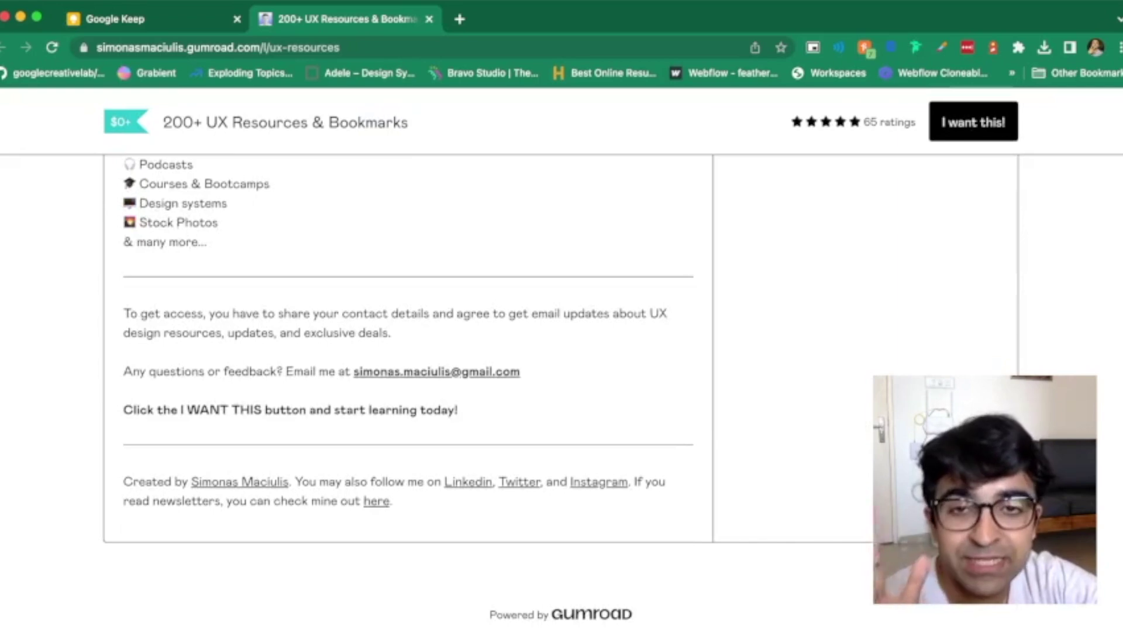
scroll(408, 395, up, 5)
scroll(408, 395, up, 5)
scroll(408, 394, up, 5)
scroll(408, 395, up, 3)
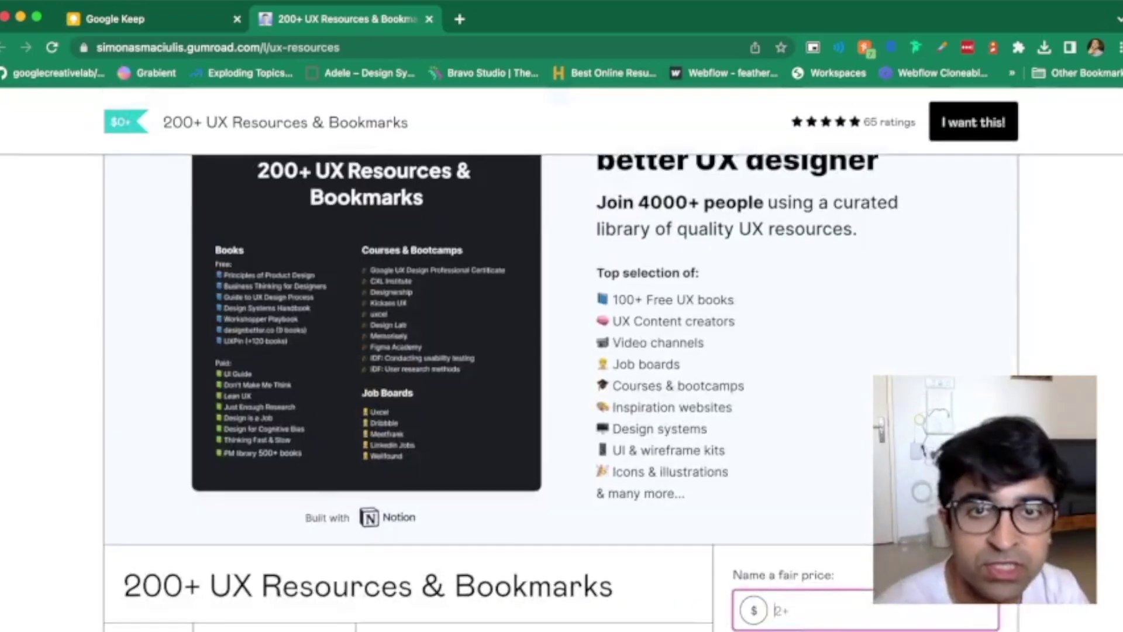
scroll(561, 395, up, 2)
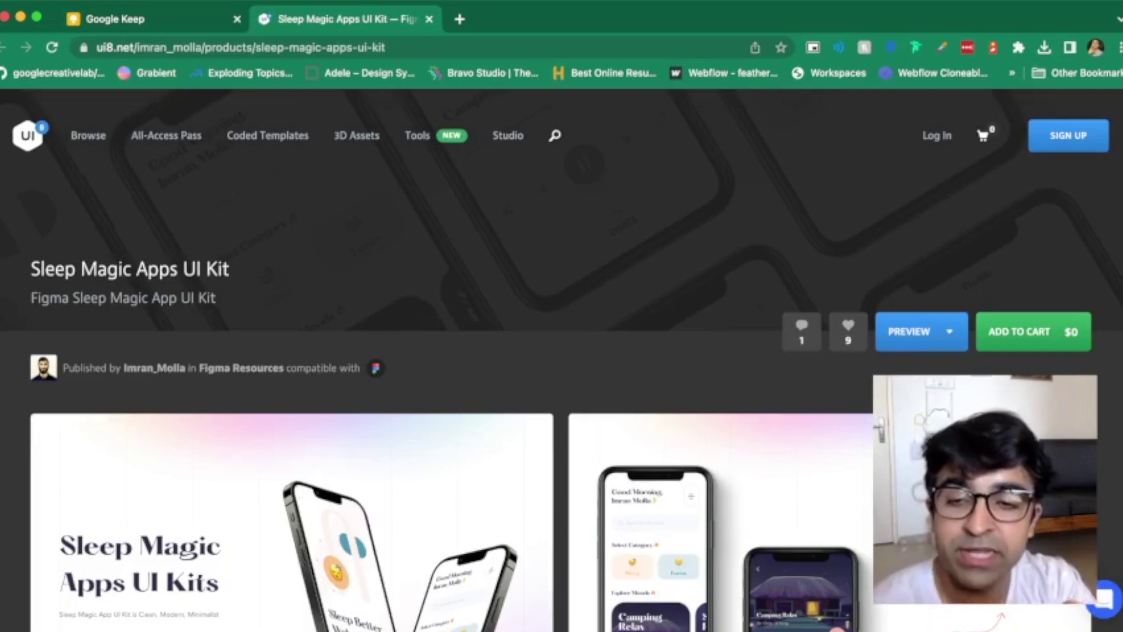
scroll(562, 351, down, 3)
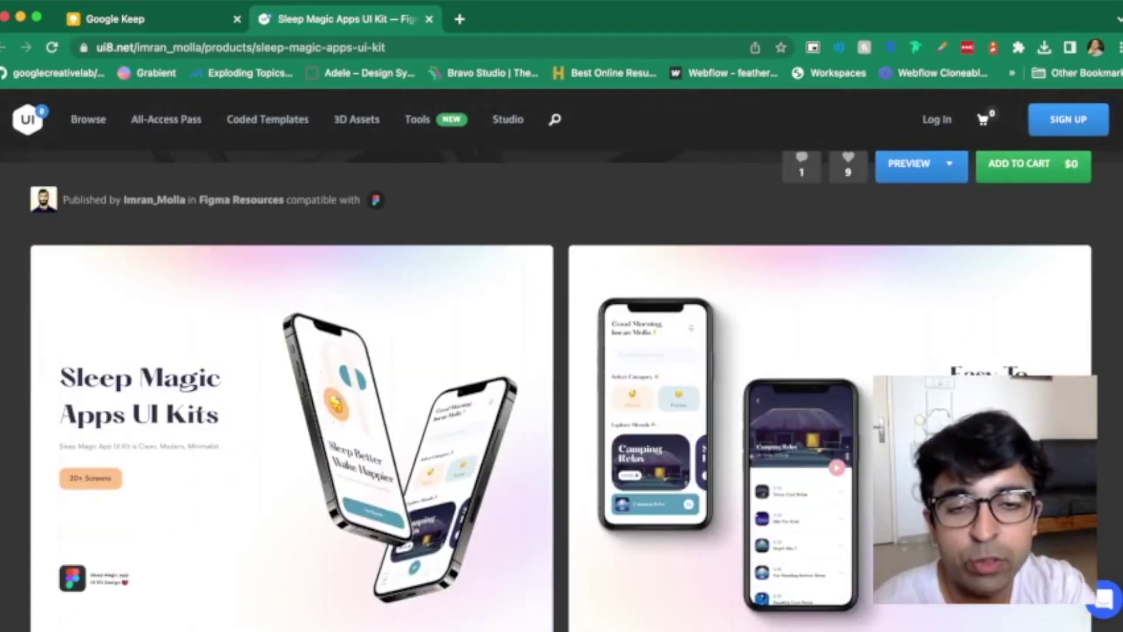
scroll(561, 395, down, 1)
scroll(561, 394, down, 4)
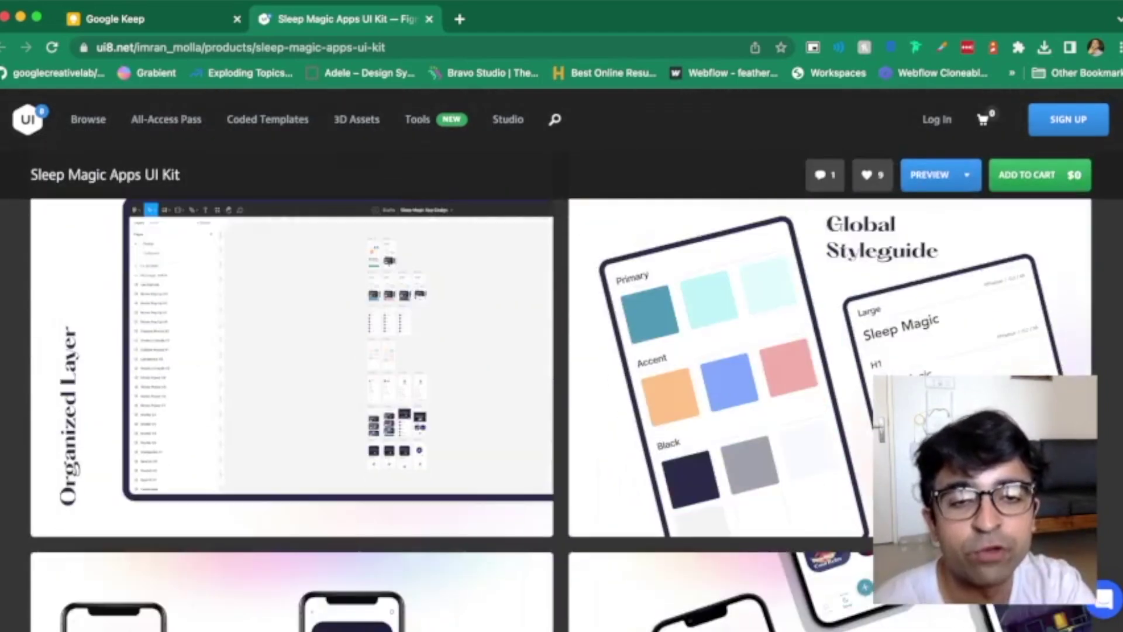
scroll(561, 413, down, 3)
scroll(562, 412, down, 1)
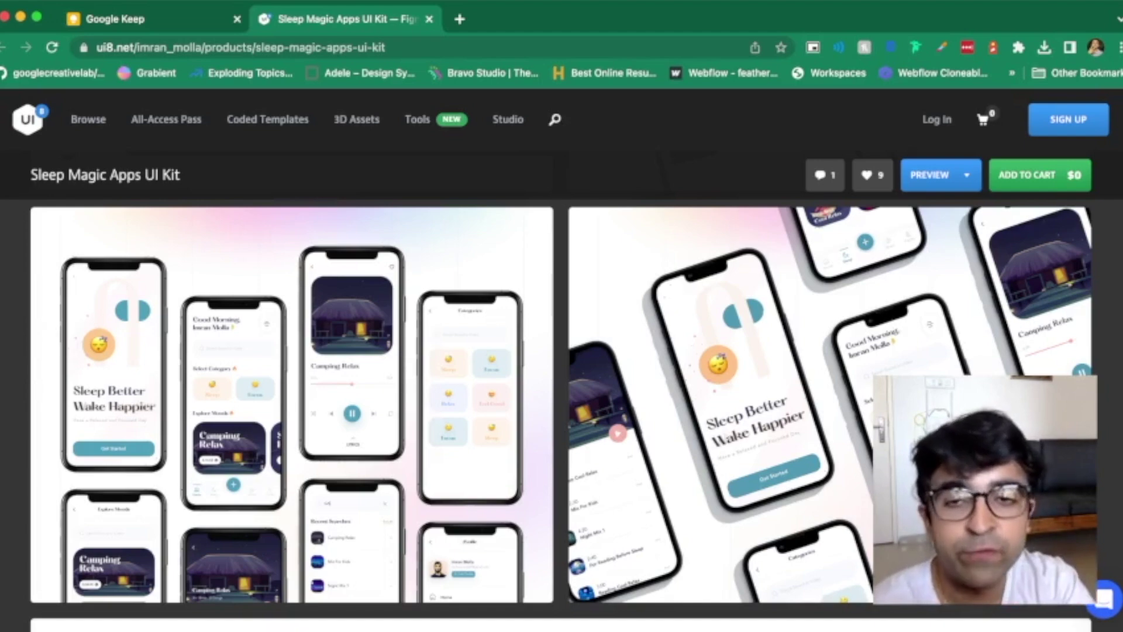
scroll(561, 404, down, 5)
scroll(561, 404, up, 5)
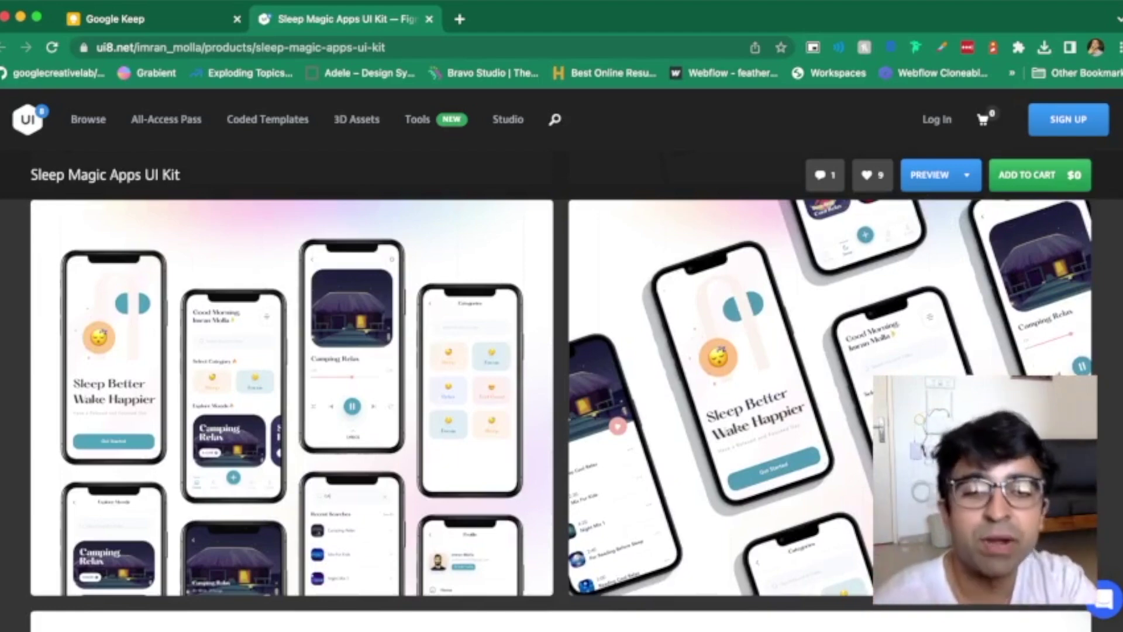
scroll(562, 413, up, 3)
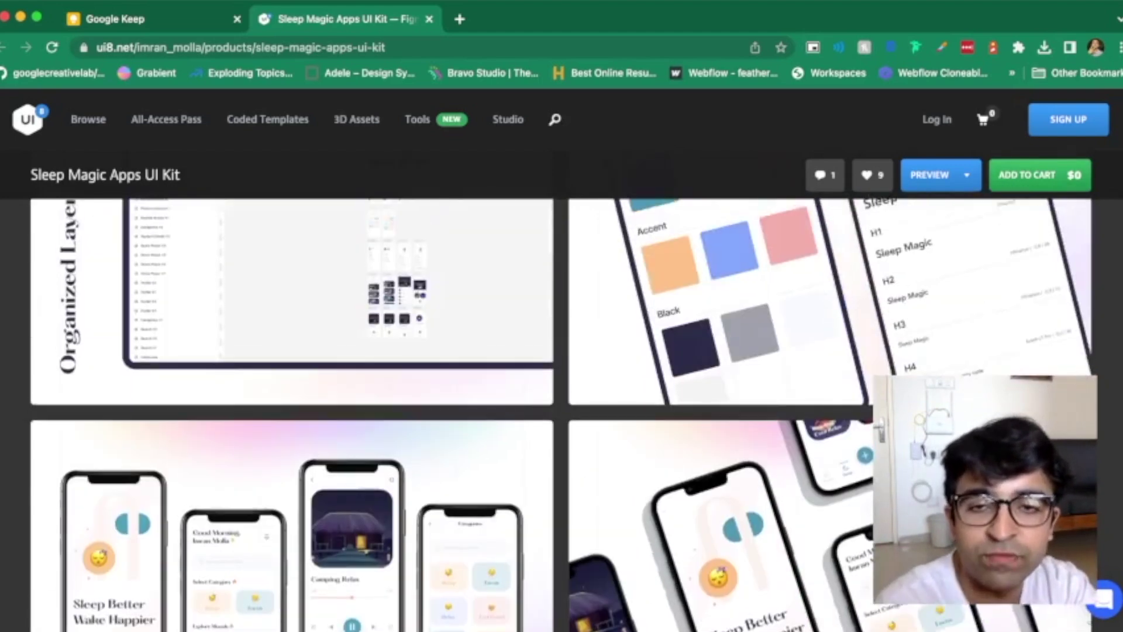
scroll(562, 412, up, 2)
scroll(562, 412, up, 3)
scroll(561, 413, up, 4)
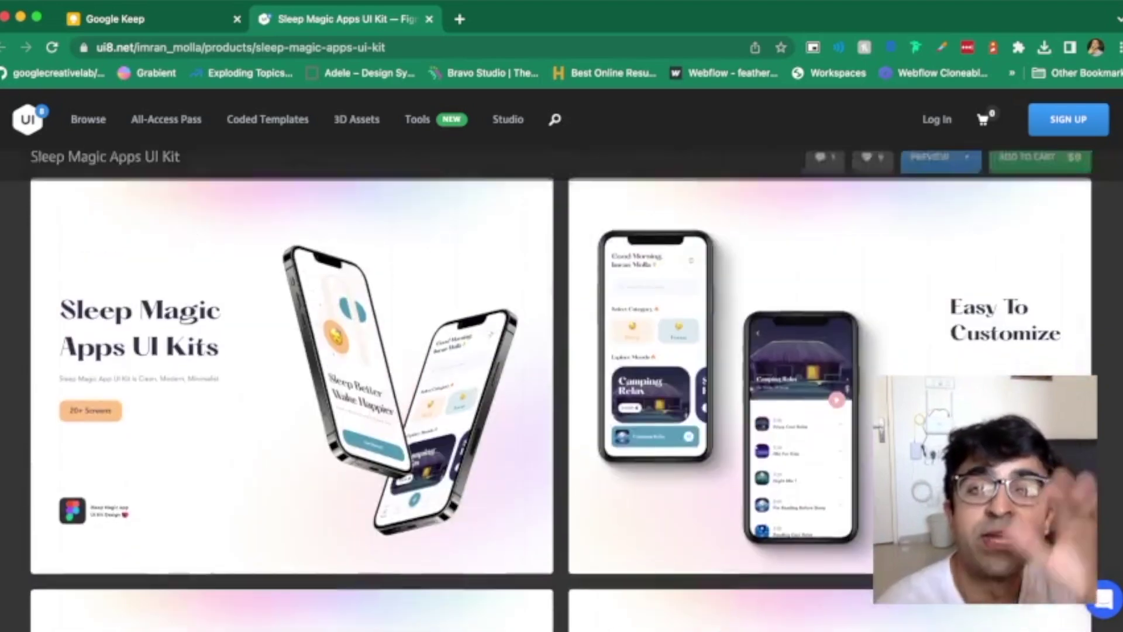